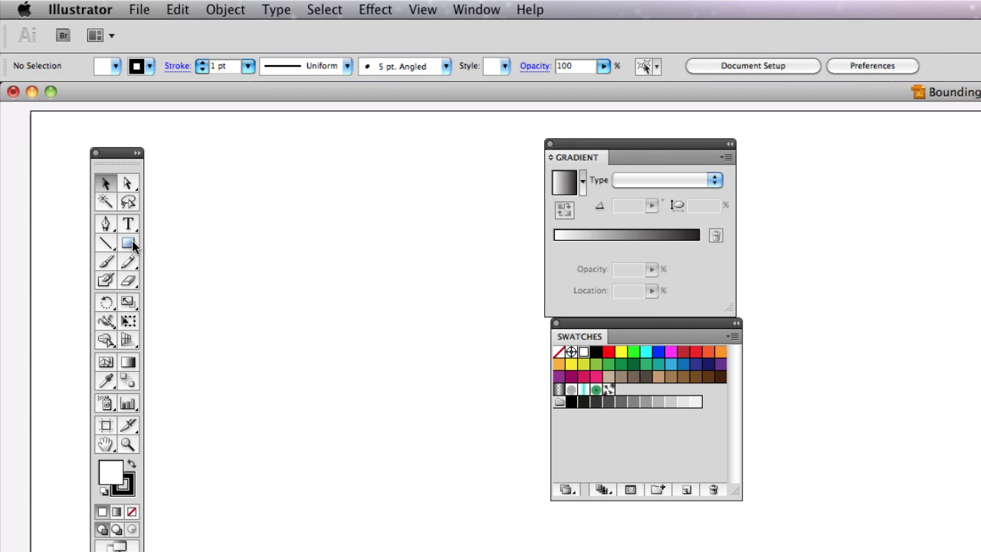
# Step: Draw an upright five-pointed star, move its centre to about X 200 px, Y 139 px, and deselect it
pyautogui.moveTo(132, 240); pyautogui.dragTo(190, 327)
pyautogui.moveTo(300, 267); pyautogui.dragTo(369, 360)
pyautogui.press('super')
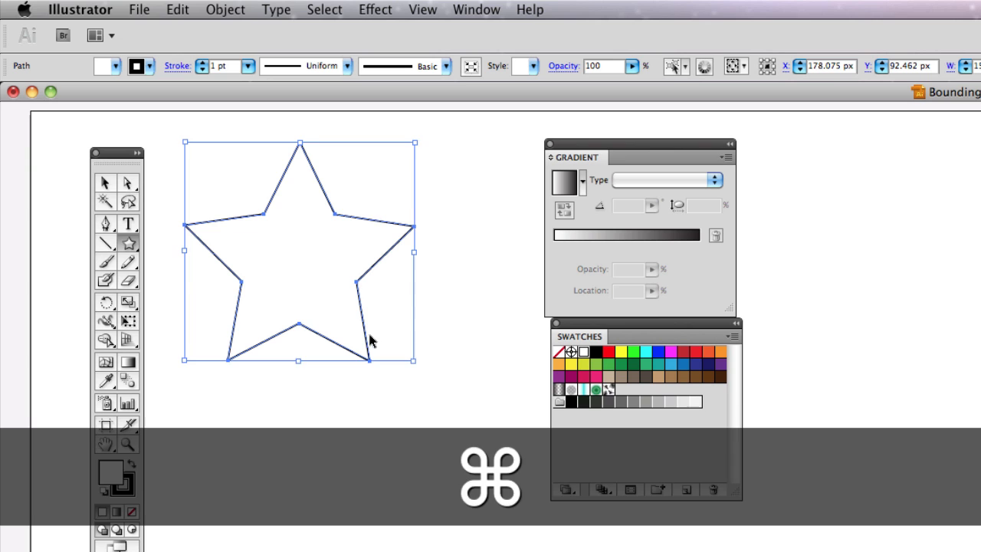
pyautogui.moveTo(358, 284); pyautogui.dragTo(389, 356)
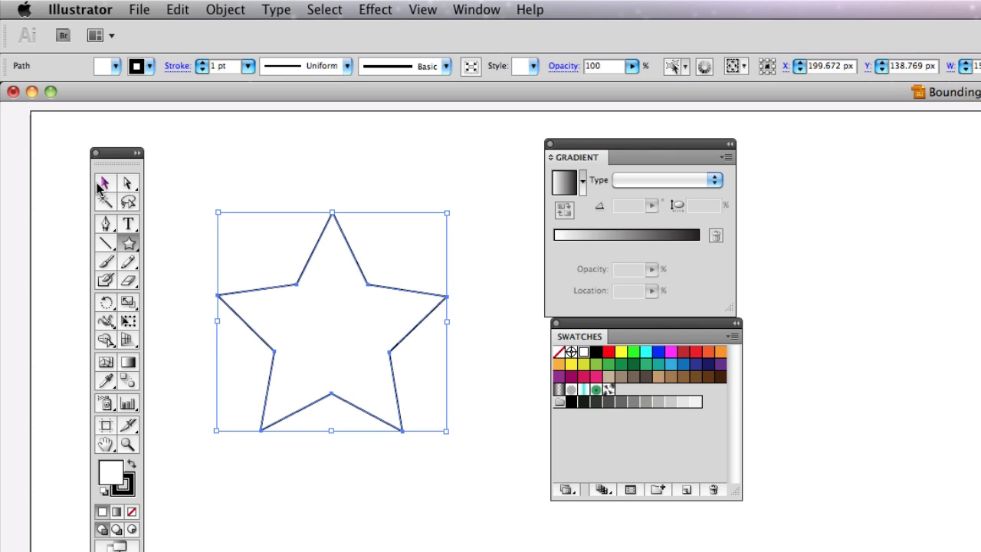
pyautogui.press('super')
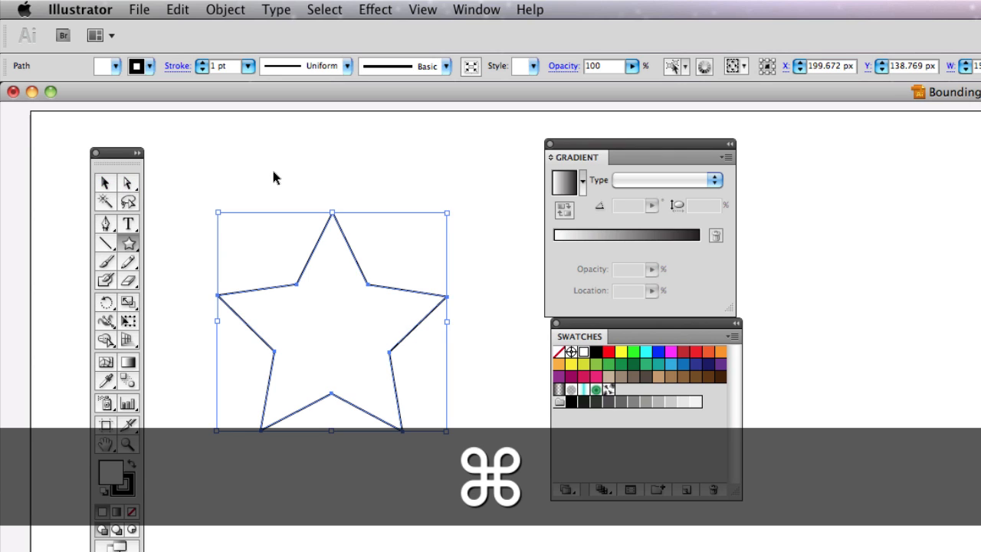
pyautogui.keyDown('super'); pyautogui.click(273, 170); pyautogui.keyUp('super')
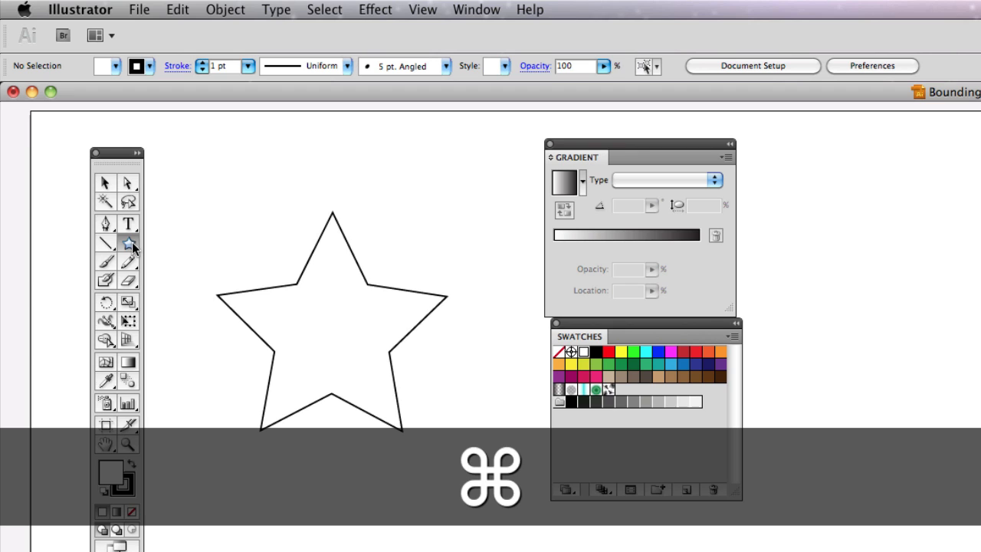
pyautogui.press('shift')
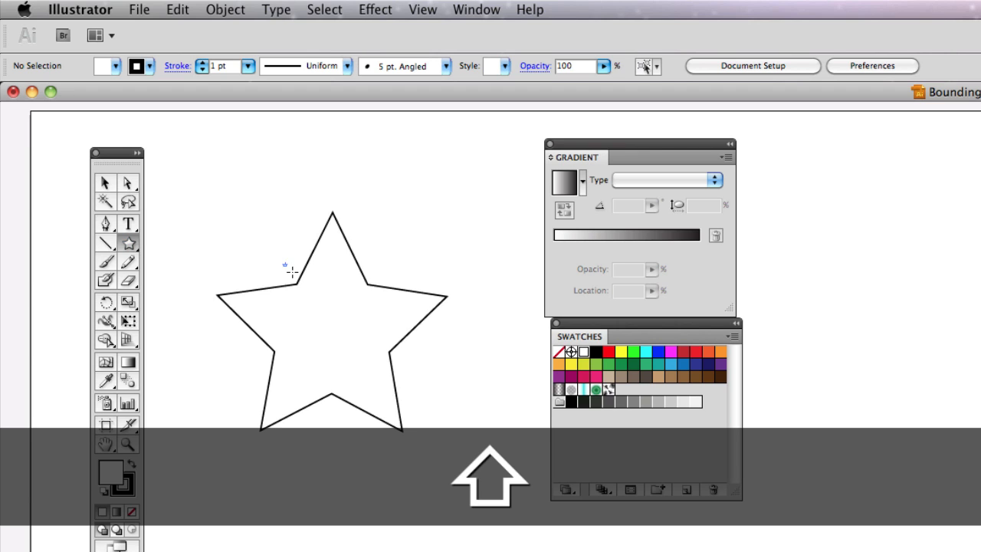
pyautogui.moveTo(288, 265); pyautogui.dragTo(339, 321)
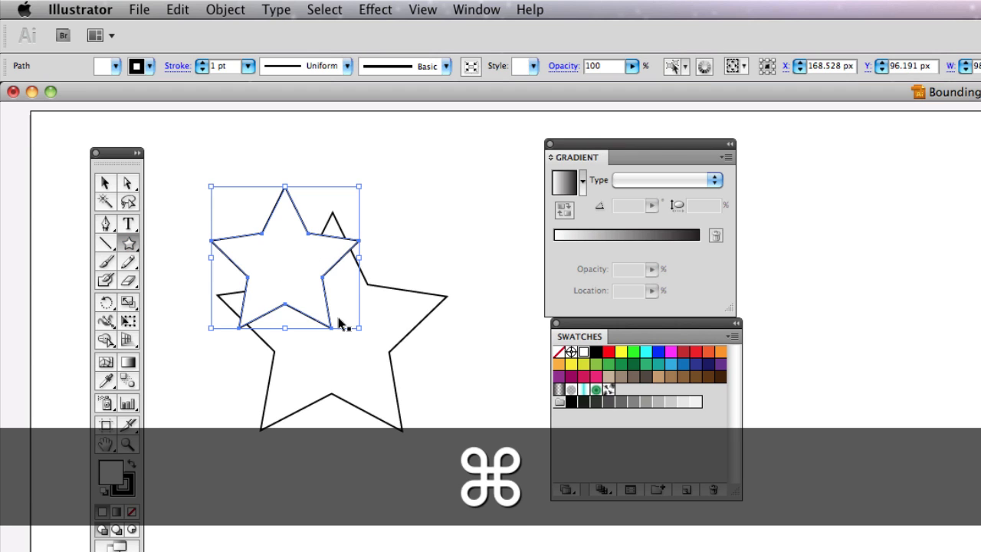
pyautogui.press('super+z')
# Step: Draw an ellipse over the middle of the star, centred at about X 200 px, Y 147 px, leaving the five tips exposed
pyautogui.moveTo(135, 244); pyautogui.dragTo(168, 284)
pyautogui.moveTo(276, 262); pyautogui.dragTo(398, 382)
pyautogui.press('super')
pyautogui.press('super')
# Step: Select the star and the ellipse together, merge them into one outline with Pathfinder Unite, and deselect the result
pyautogui.press('super')
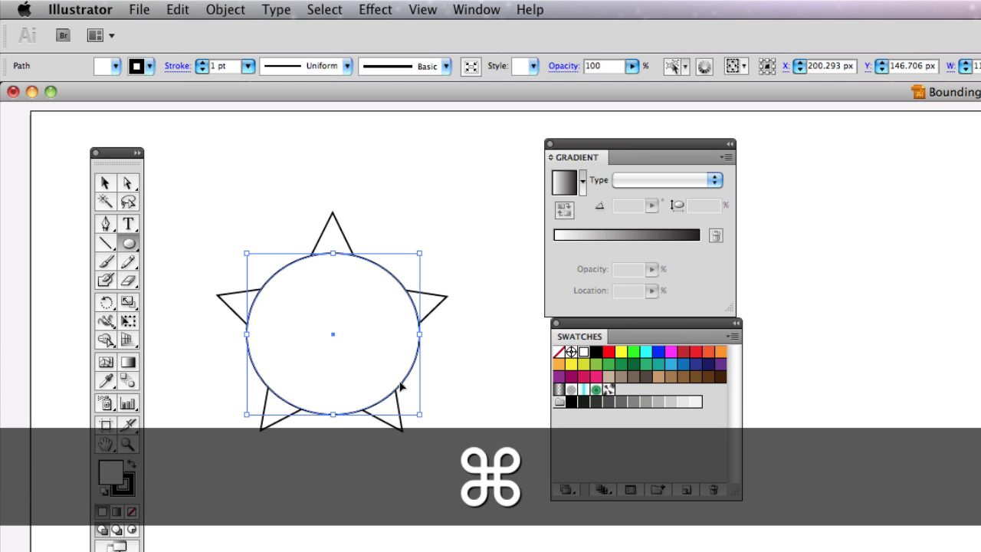
pyautogui.moveTo(259, 194); pyautogui.dragTo(489, 378)
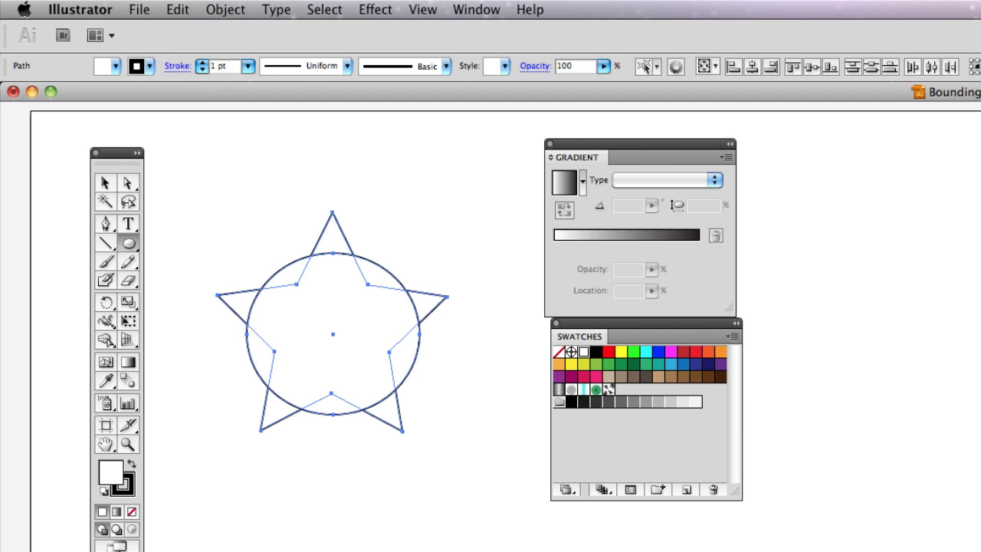
pyautogui.moveTo(850, 476); pyautogui.dragTo(362, 487)
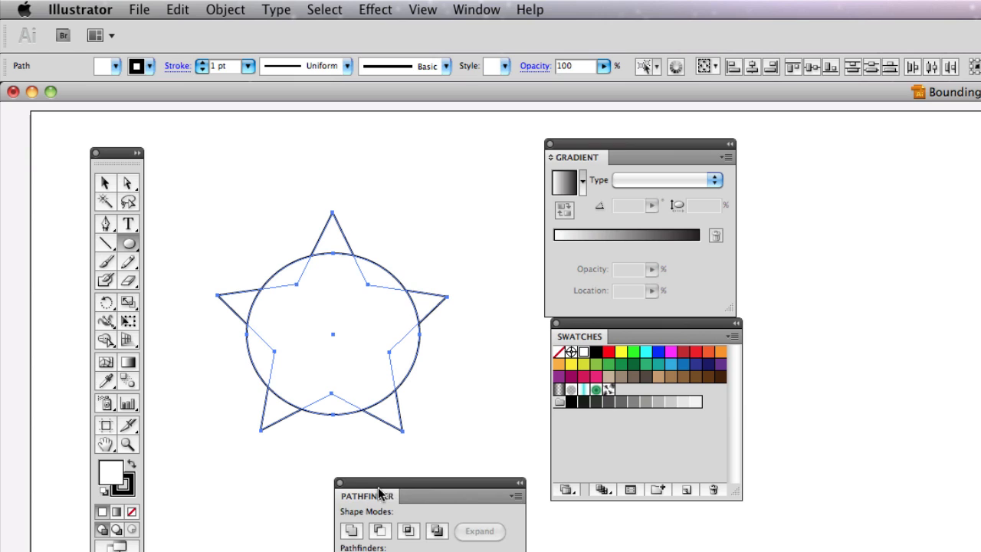
pyautogui.click(352, 531)
pyautogui.keyDown('super'); pyautogui.click(469, 396); pyautogui.keyUp('super')
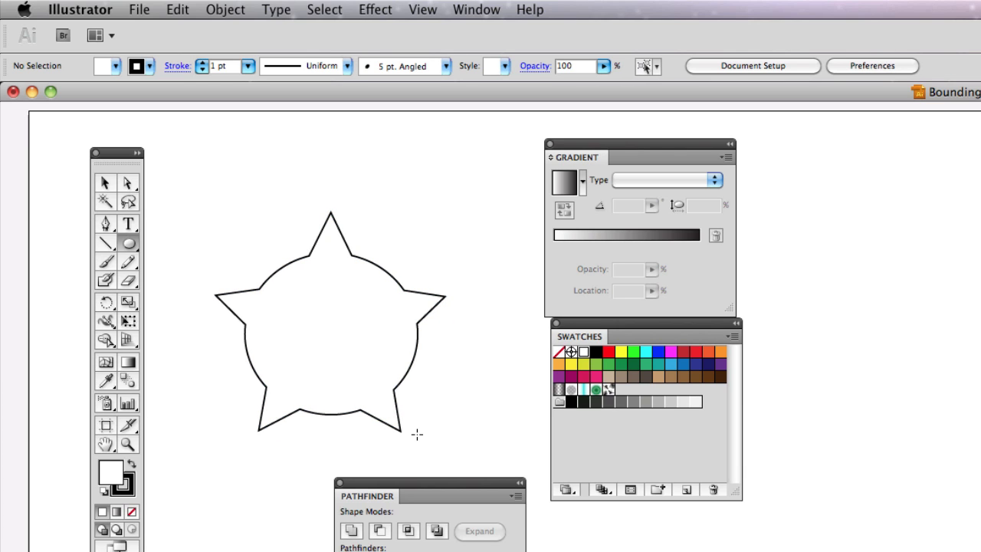
# Step: Fill the merged shape with the cyan swatch and set its stroke weight to 2 pt
pyautogui.moveTo(423, 392); pyautogui.dragTo(324, 381)
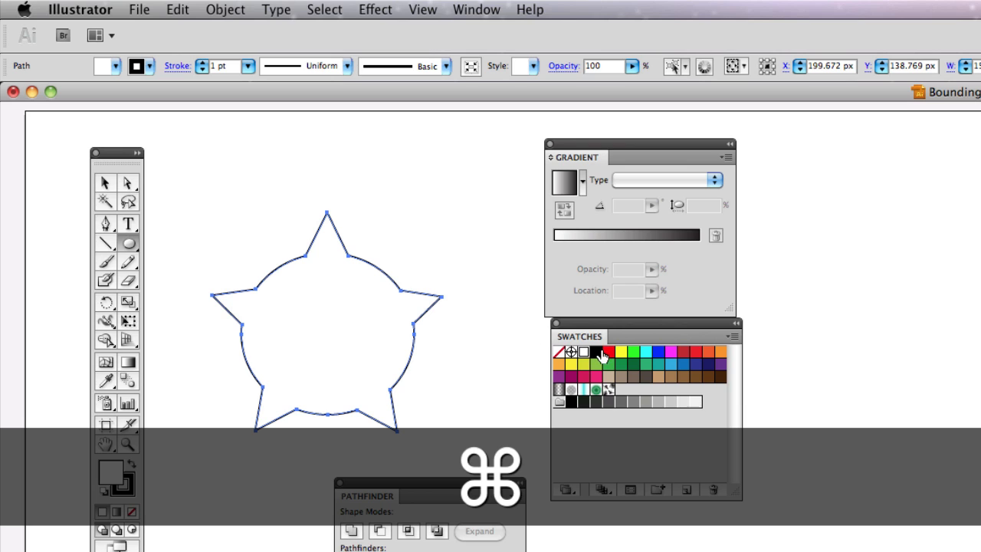
pyautogui.click(609, 352)
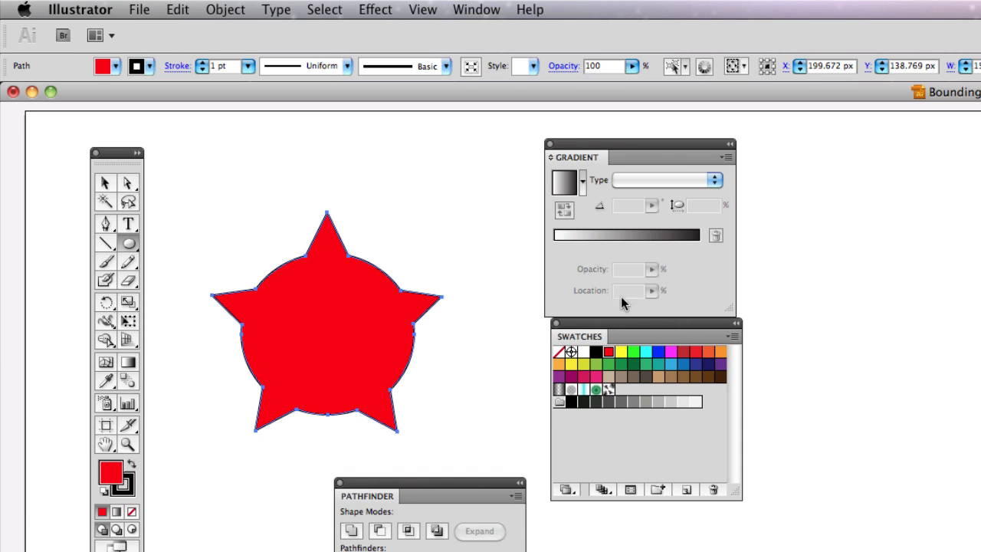
pyautogui.click(646, 351)
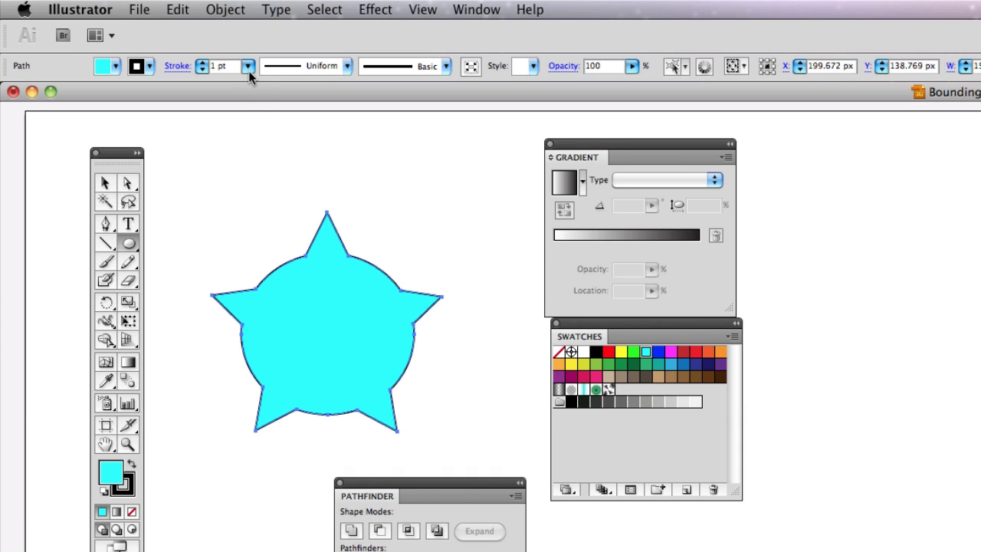
pyautogui.click(203, 62)
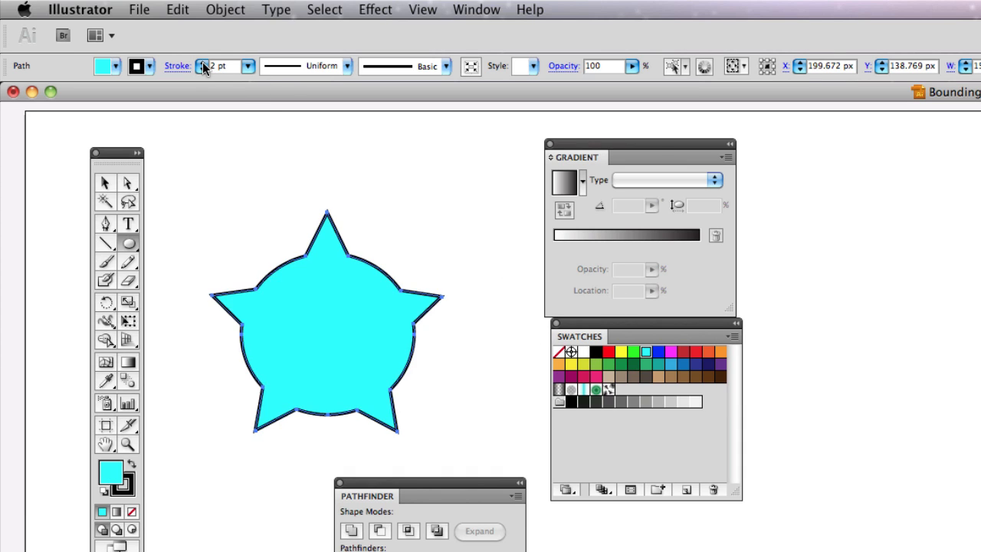
pyautogui.press('super')
pyautogui.keyDown('super'); pyautogui.click(464, 239); pyautogui.keyUp('super')
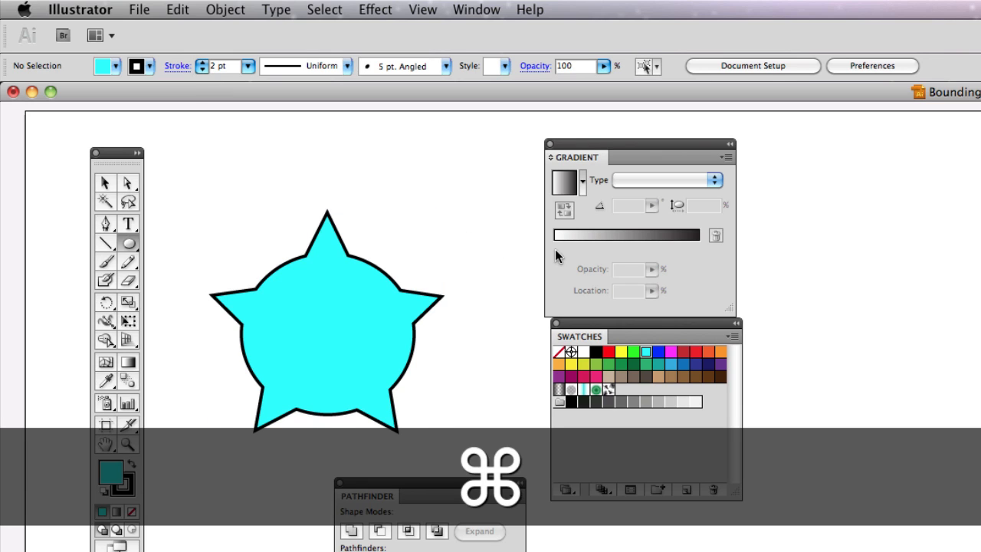
# Step: Select the cyan shape with the Selection tool and hide its bounding box
pyautogui.click(106, 183)
pyautogui.click(380, 323)
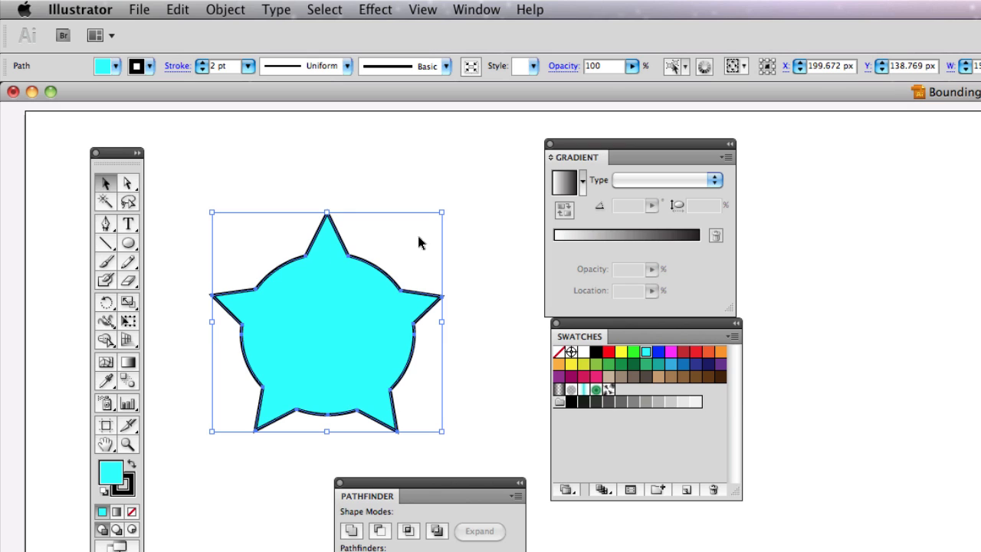
pyautogui.click(423, 11)
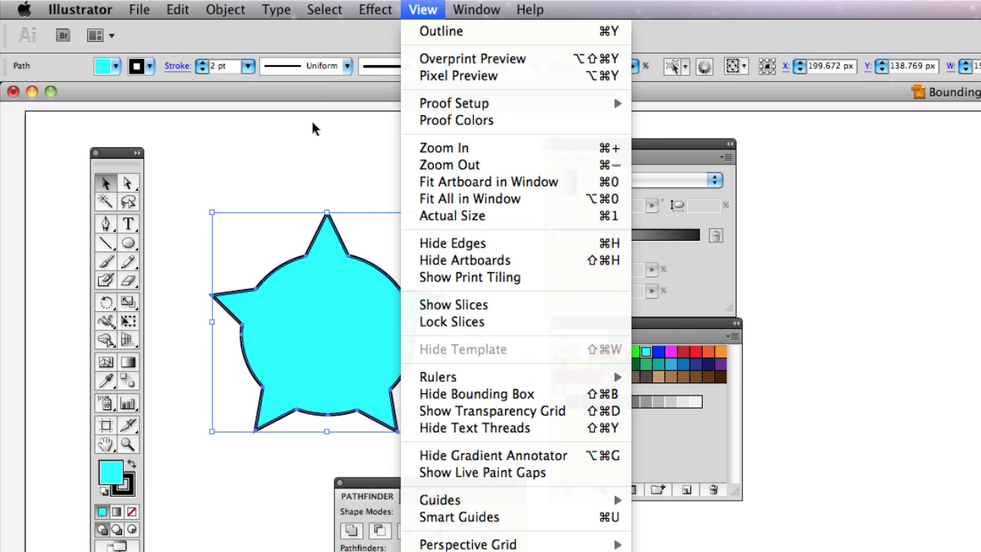
pyautogui.click(314, 93)
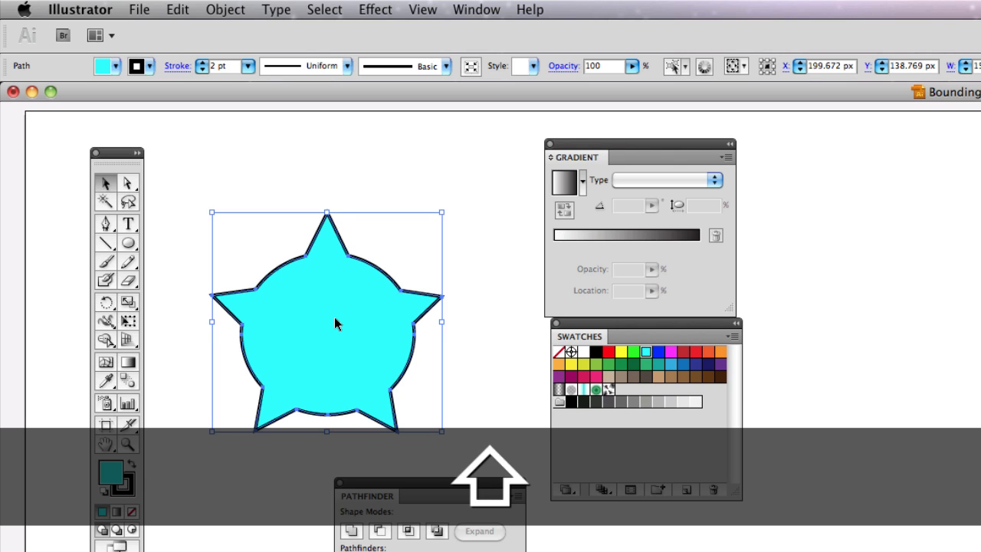
pyautogui.press('super+shift+b')
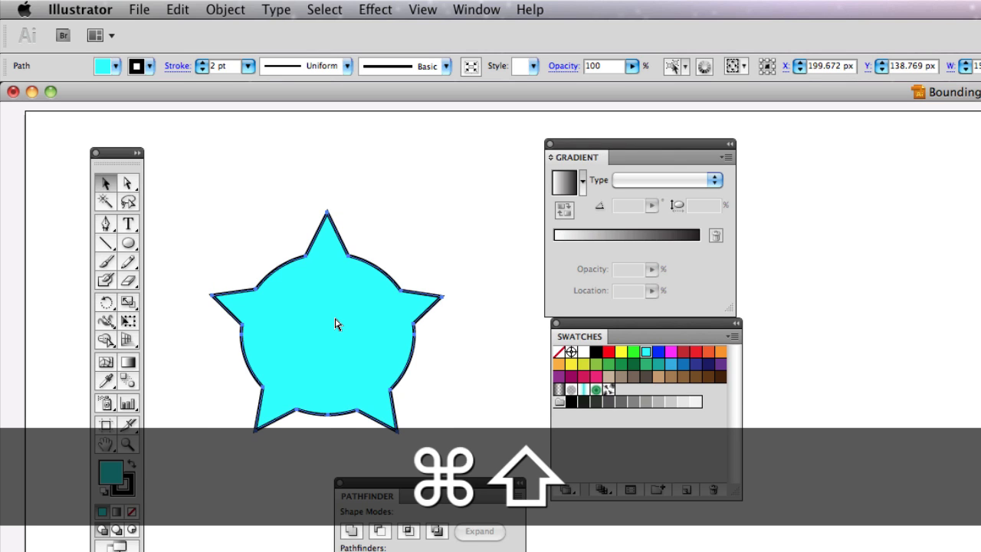
# Step: Deselect and reselect the cyan shape, and show its bounding box again
pyautogui.click(515, 251)
pyautogui.click(396, 304)
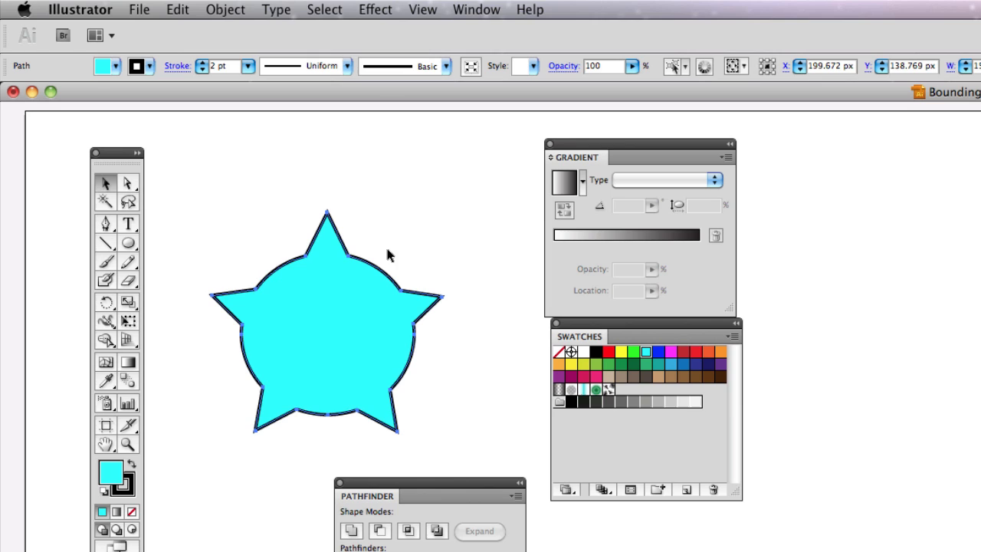
pyautogui.click(463, 227)
pyautogui.click(356, 315)
pyautogui.press('super+shift+b')
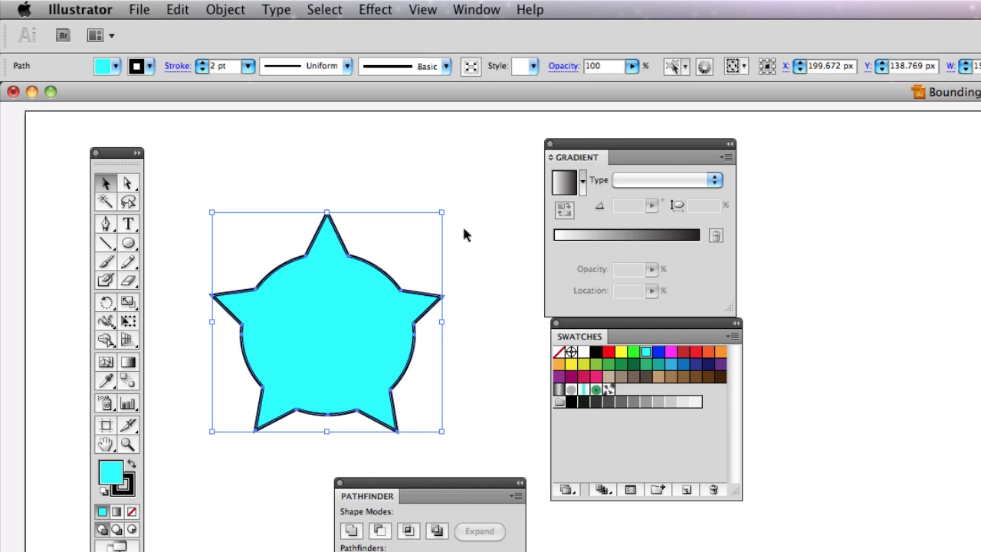
# Step: Enlarge the cyan shape from its bounding box corners and all four sides, and place the Pathfinder panel directly below Swatches
pyautogui.moveTo(442, 212); pyautogui.dragTo(467, 188)
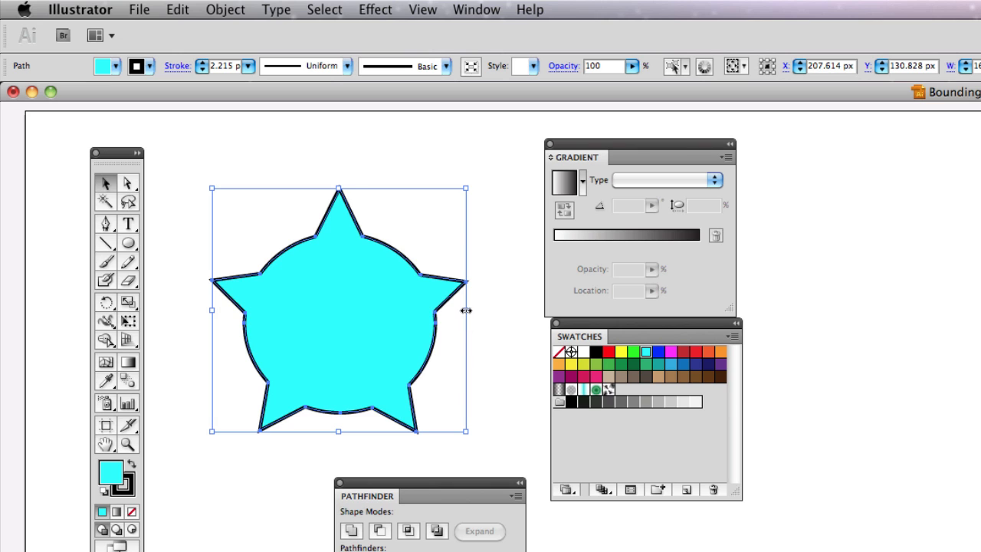
pyautogui.moveTo(466, 310); pyautogui.dragTo(494, 313)
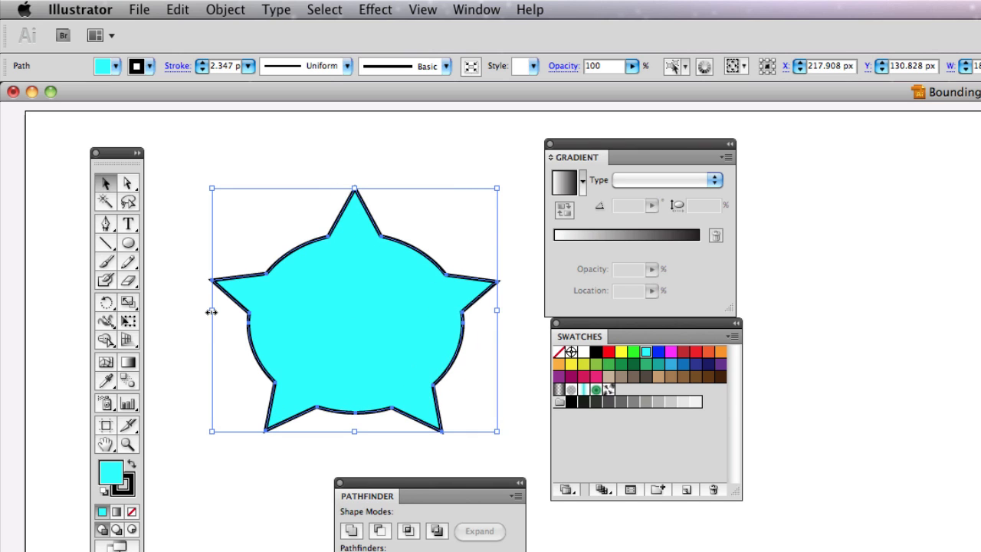
pyautogui.moveTo(212, 311); pyautogui.dragTo(183, 312)
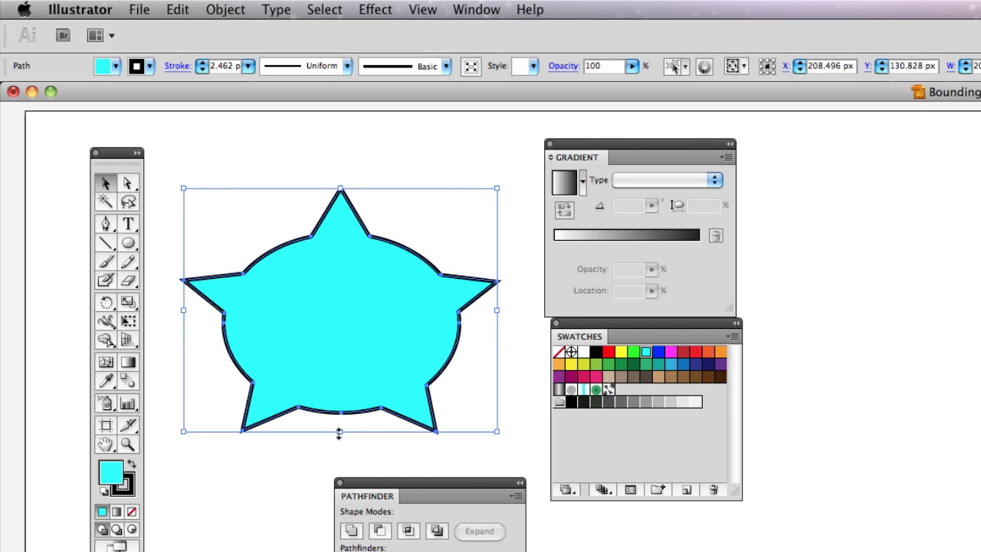
pyautogui.moveTo(340, 432); pyautogui.dragTo(340, 469)
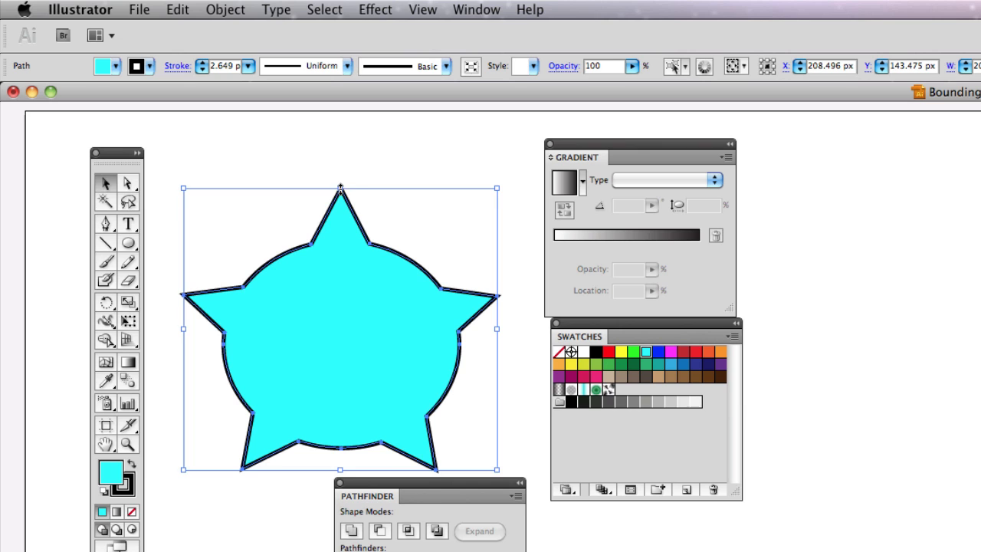
pyautogui.moveTo(340, 188); pyautogui.dragTo(340, 155)
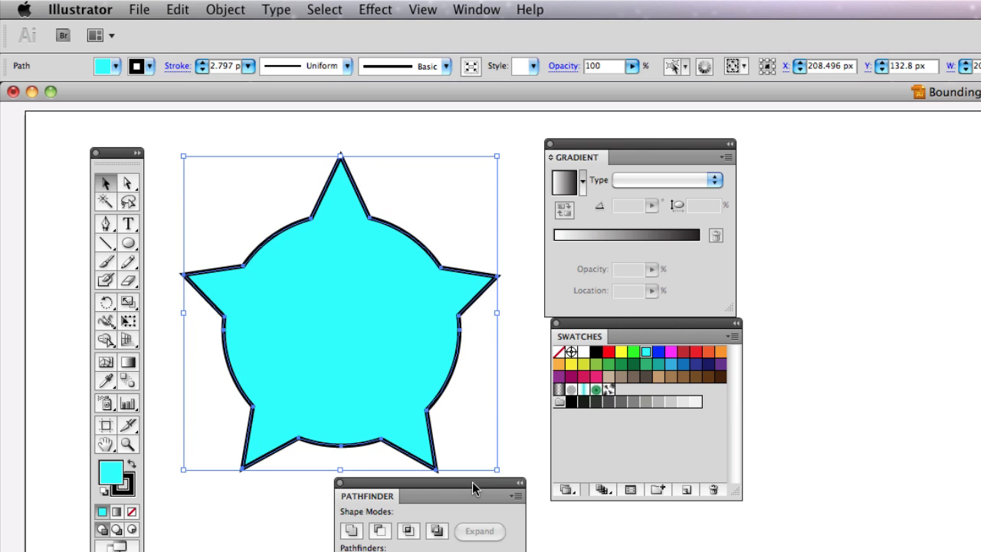
pyautogui.moveTo(473, 486); pyautogui.dragTo(682, 453)
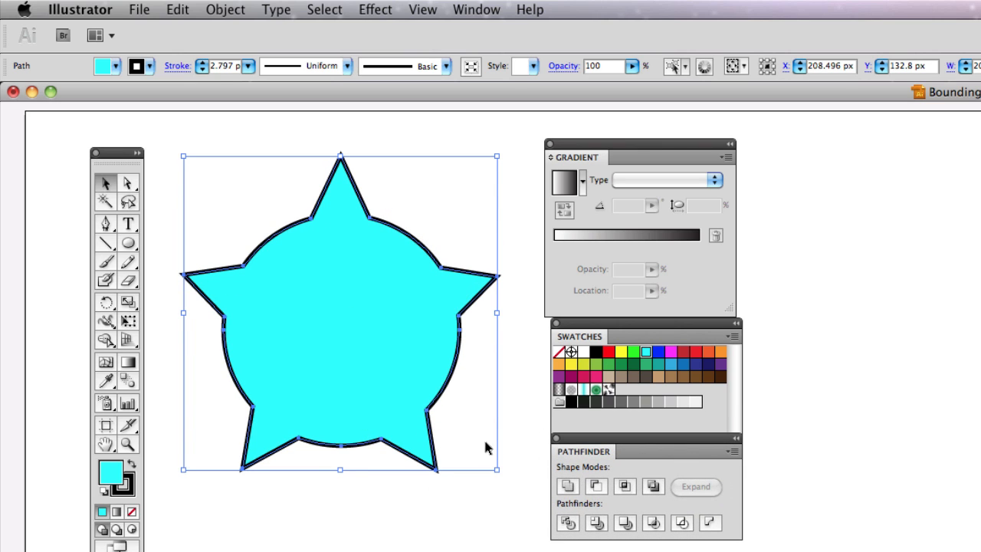
pyautogui.moveTo(496, 469); pyautogui.dragTo(506, 483)
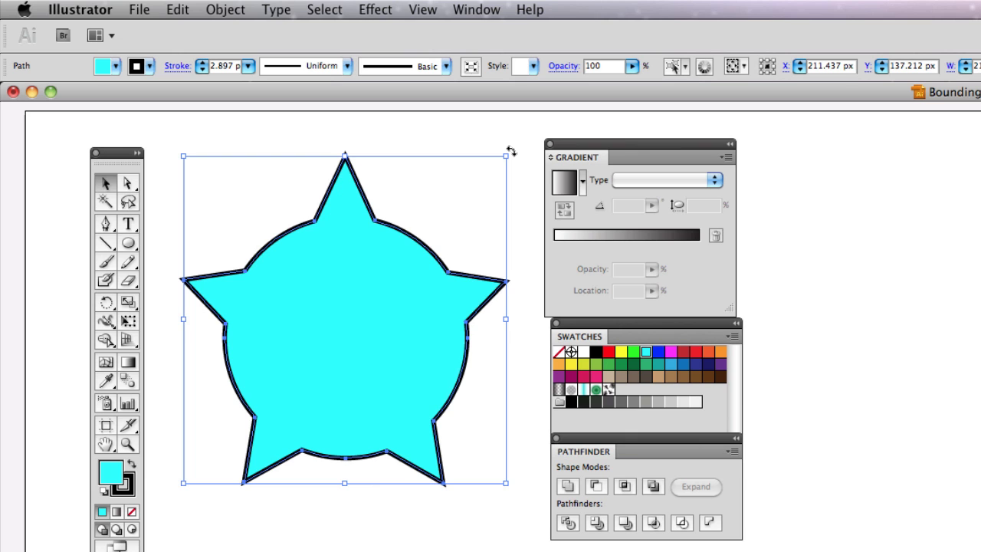
# Step: Rotate the cyan shape several times by its bounding box, ending with one tip pointing straight up, and deselect it
pyautogui.moveTo(511, 151); pyautogui.dragTo(521, 268)
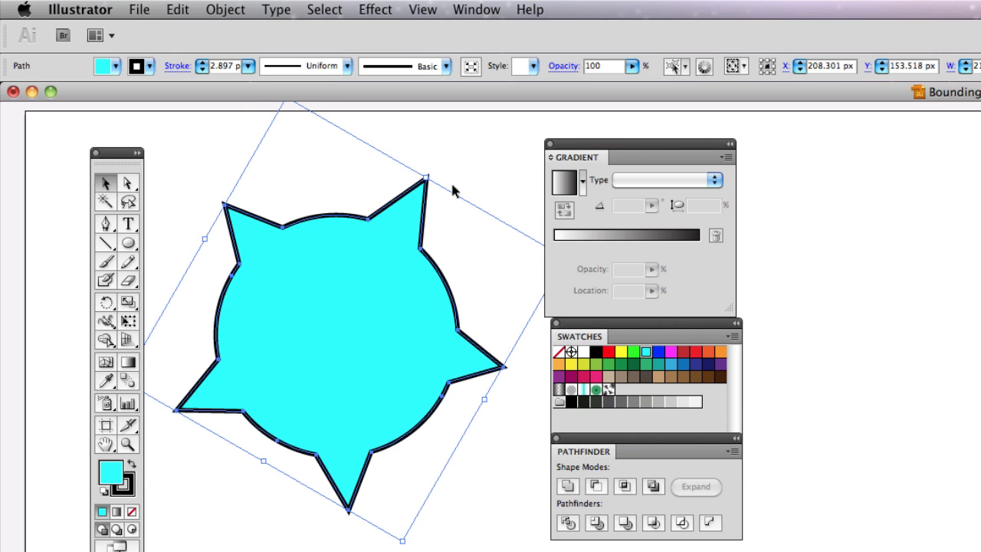
pyautogui.moveTo(431, 171); pyautogui.dragTo(457, 269)
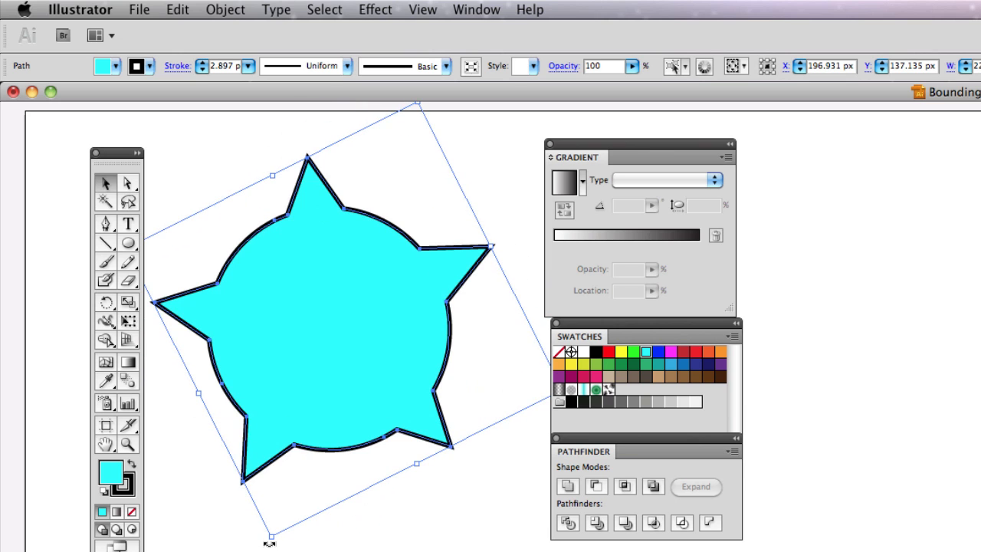
pyautogui.moveTo(269, 543); pyautogui.dragTo(236, 532)
pyautogui.click(232, 548)
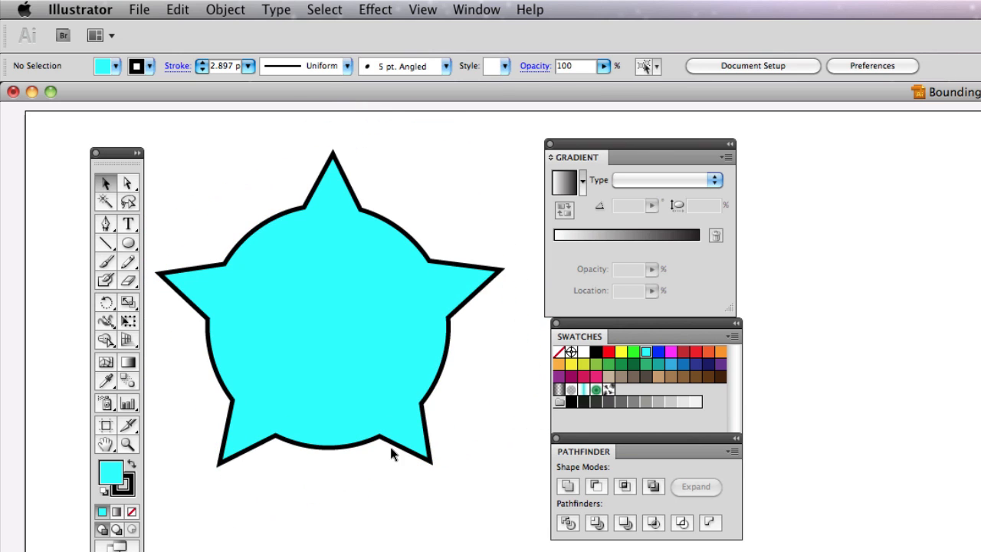
# Step: Reselect the rotated cyan shape and hide its bounding box
pyautogui.click(385, 334)
pyautogui.press('super+shift+b')
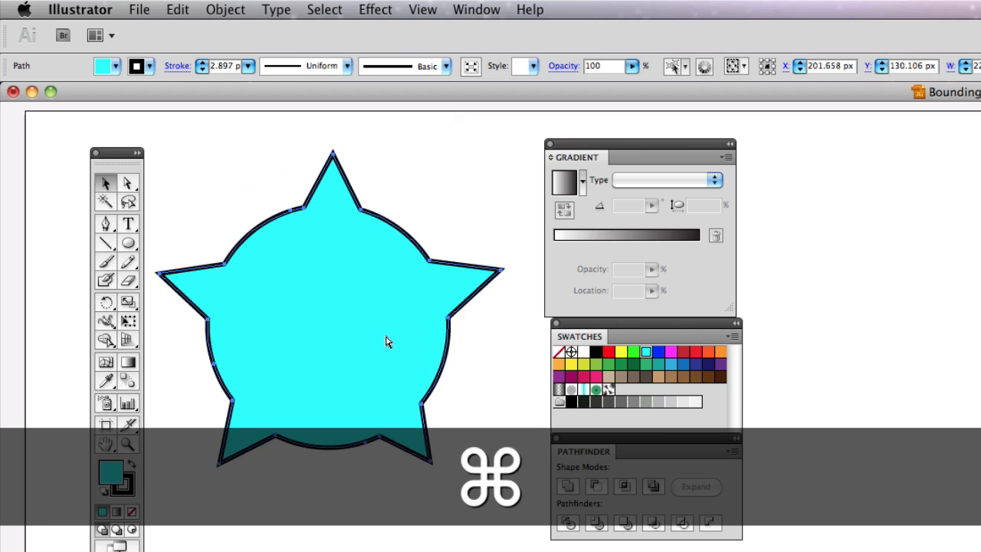
# Step: Undo the rotations and resizes of the cyan shape back to its first corner enlargement
pyautogui.press('super+z')
pyautogui.press('super+z')
pyautogui.press('super+z')
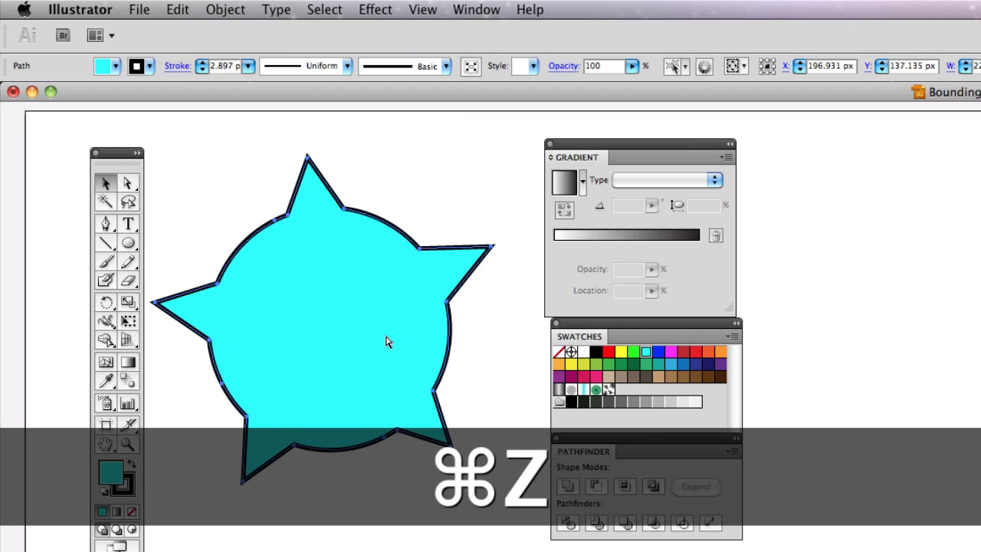
pyautogui.press('super+z')
pyautogui.press('super+z')
pyautogui.press('super+z')
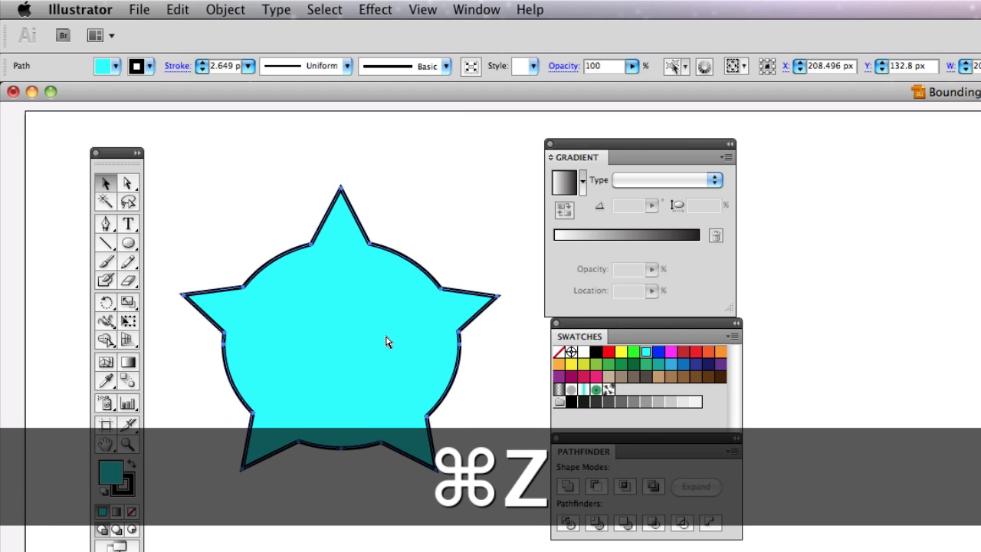
pyautogui.press('super+z')
pyautogui.press('super+z')
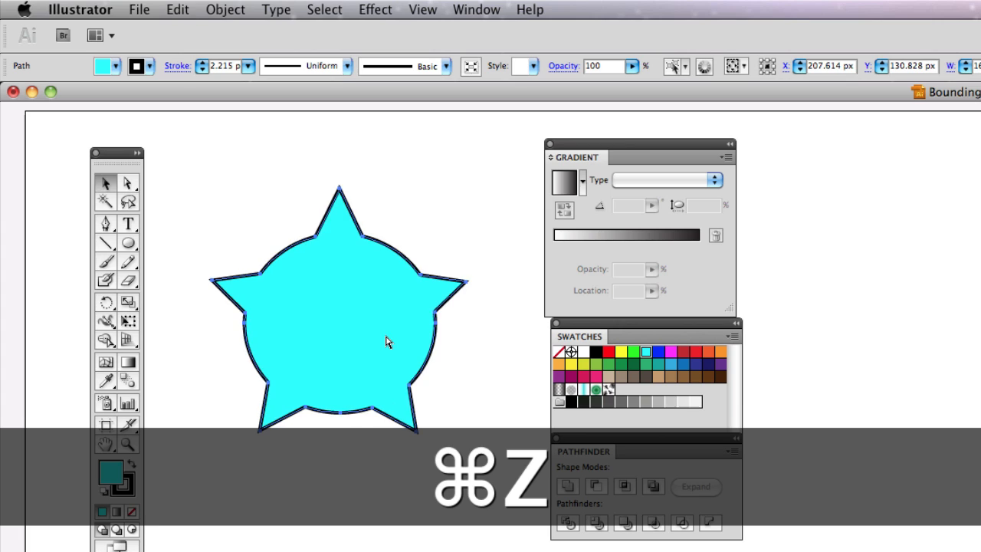
# Step: Undo once more, then deselect the cyan shape and reselect it with its bounding box showing
pyautogui.press('super+z')
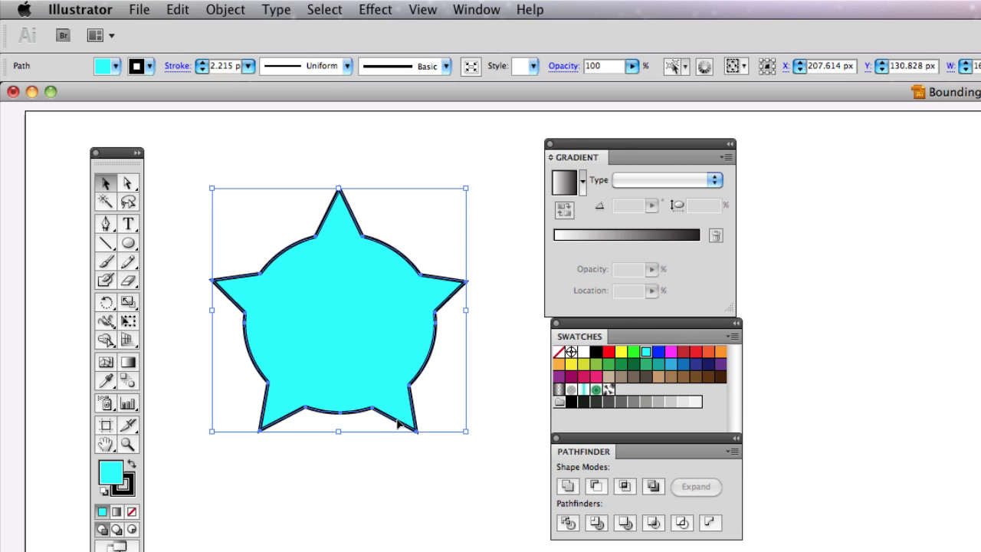
pyautogui.click(420, 453)
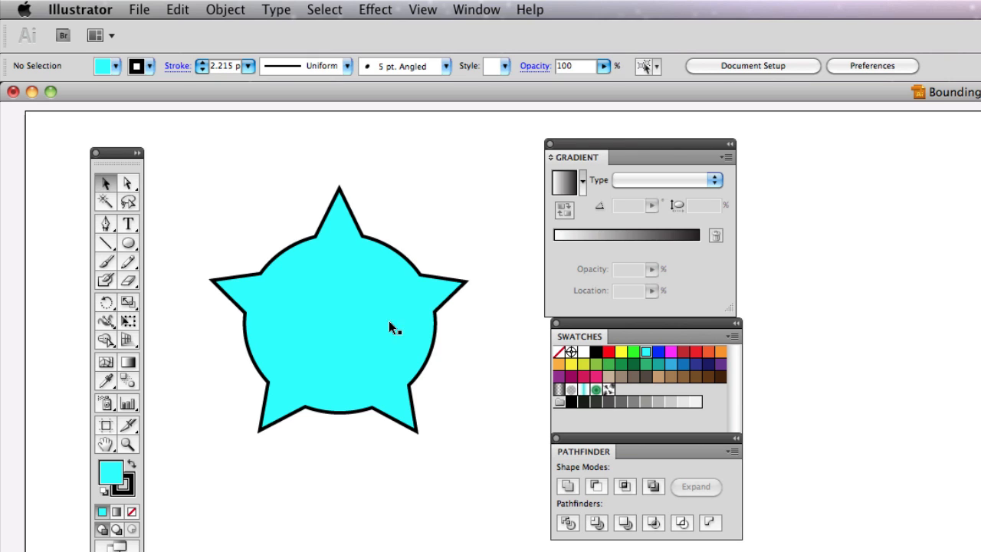
pyautogui.click(373, 307)
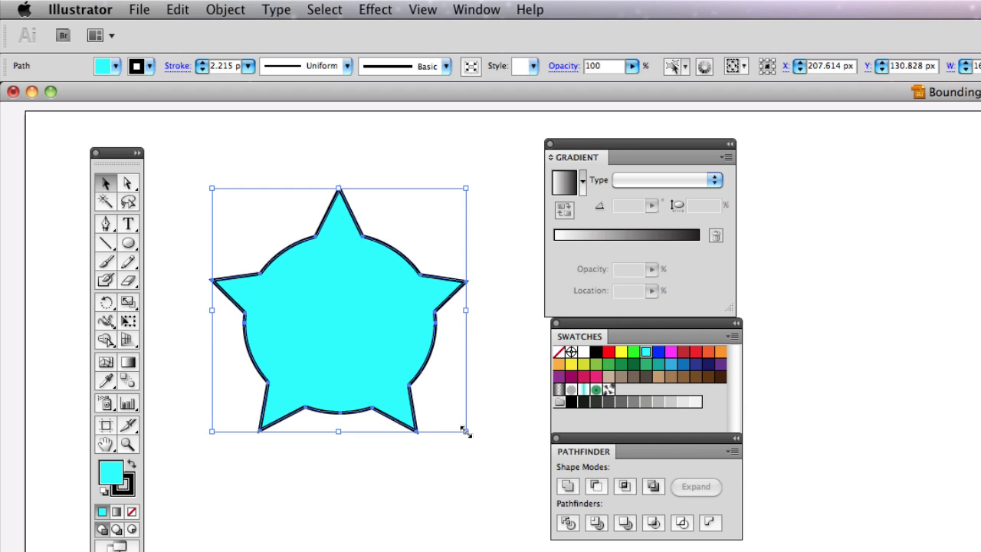
# Step: Enlarge the cyan shape proportionally from its lower-right bounding box corner and move it slightly up and to the left
pyautogui.press('shift')
pyautogui.moveTo(466, 431); pyautogui.dragTo(518, 481)
pyautogui.moveTo(422, 372); pyautogui.dragTo(400, 367)
# Step: Enlarge the cyan shape proportionally two more times from its lower-right corner, repositioning it slightly after each resize
pyautogui.press('shift')
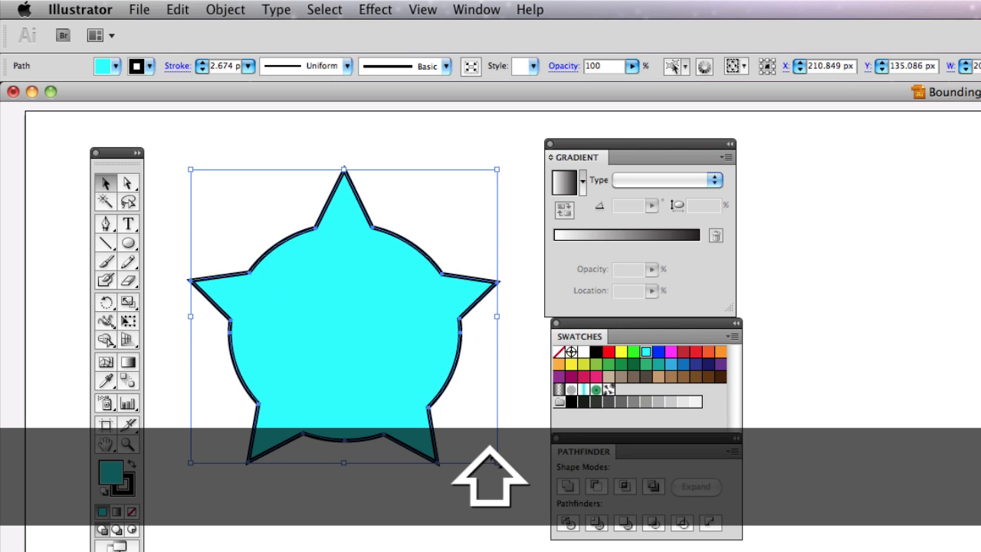
pyautogui.moveTo(496, 463); pyautogui.dragTo(531, 495)
pyautogui.moveTo(404, 375); pyautogui.dragTo(389, 372)
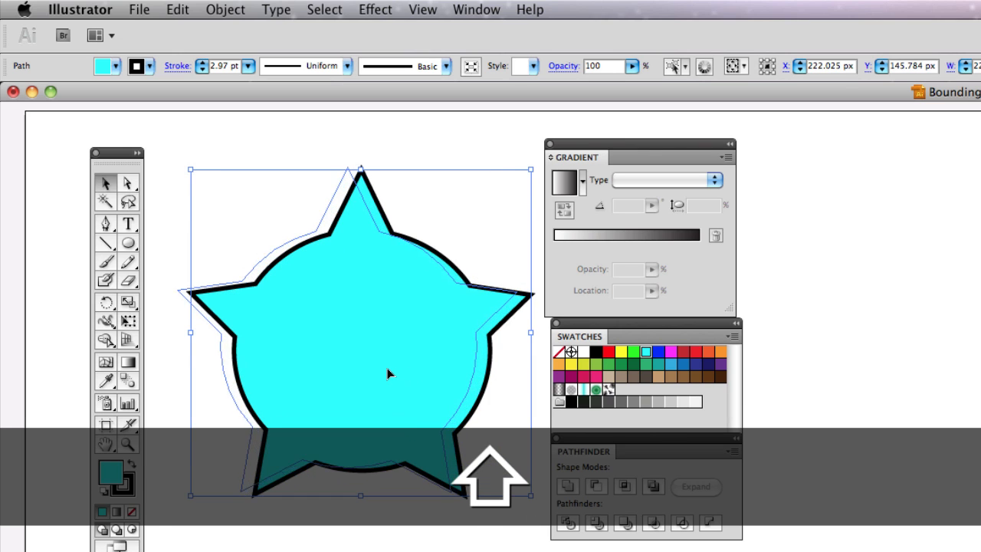
pyautogui.press('shift')
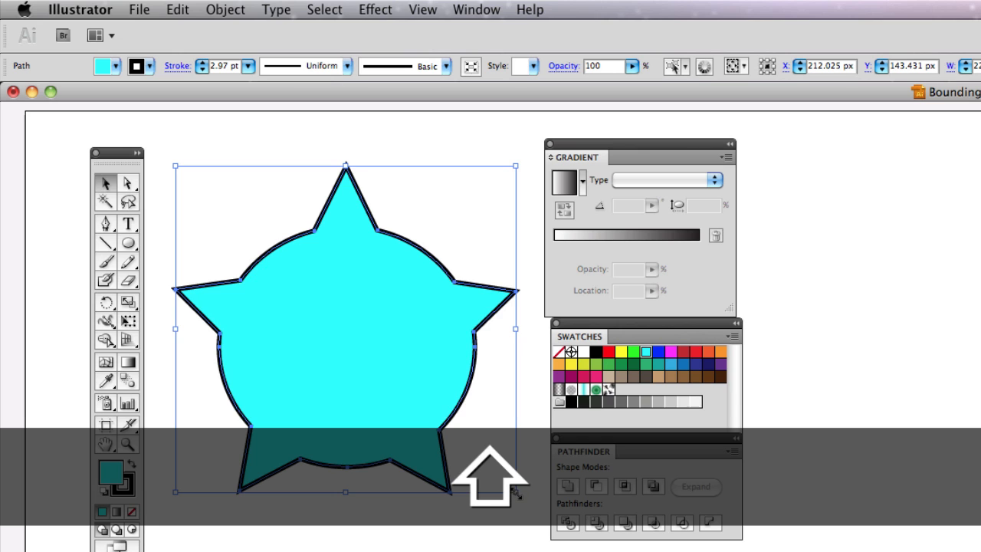
pyautogui.moveTo(515, 492); pyautogui.dragTo(553, 529)
pyautogui.moveTo(432, 394); pyautogui.dragTo(429, 388)
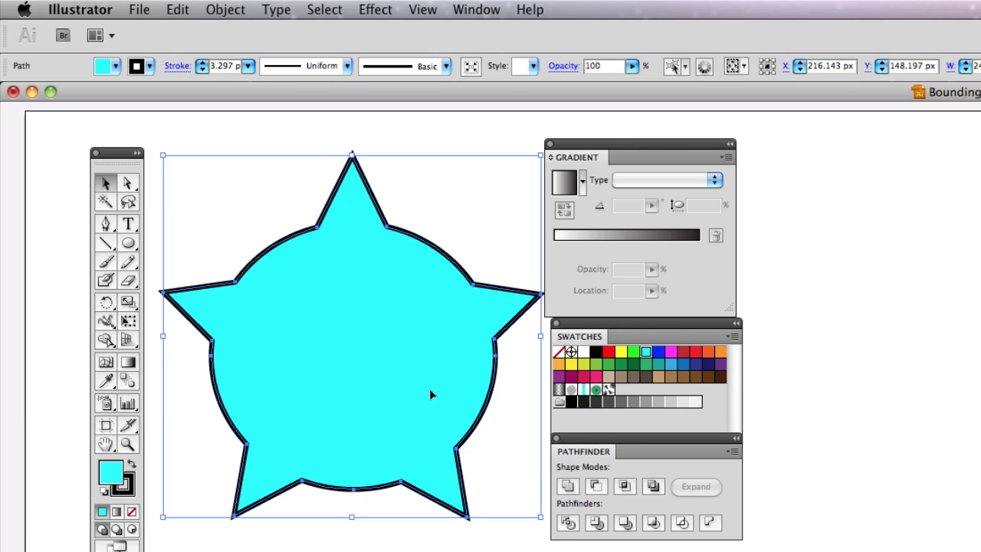
# Step: Undo the last two enlargements and moves of the cyan shape
pyautogui.press('cmd+z')
pyautogui.press('cmd+z')
pyautogui.press('super+z')
pyautogui.press('super+z')
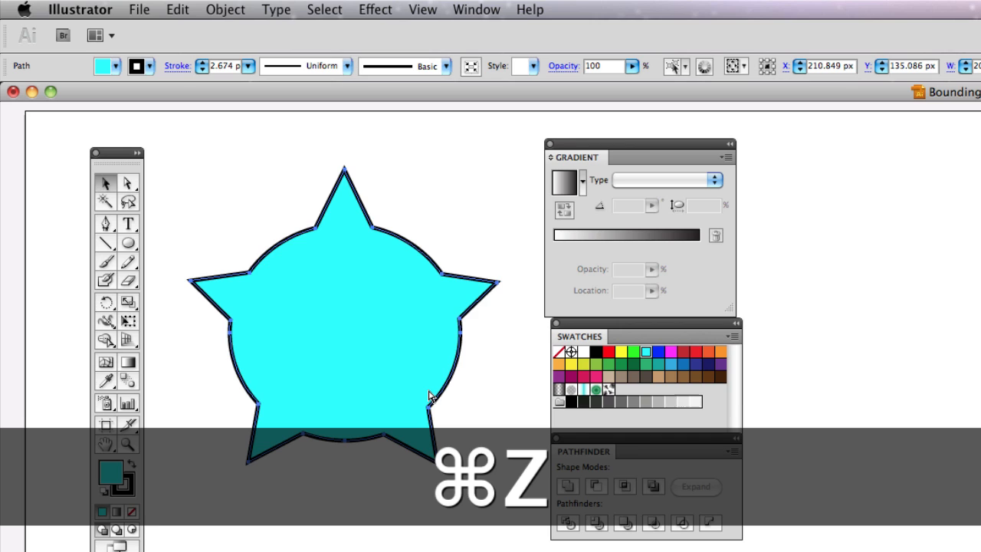
# Step: Show the cyan shape's bounding box, then deselect and reselect the shape
pyautogui.press('super+shift+b')
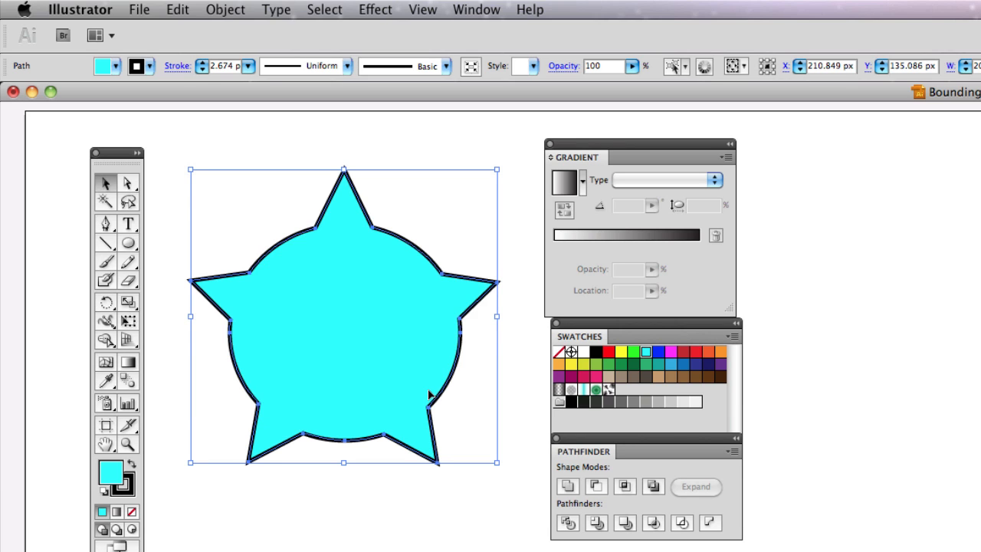
pyautogui.click(417, 489)
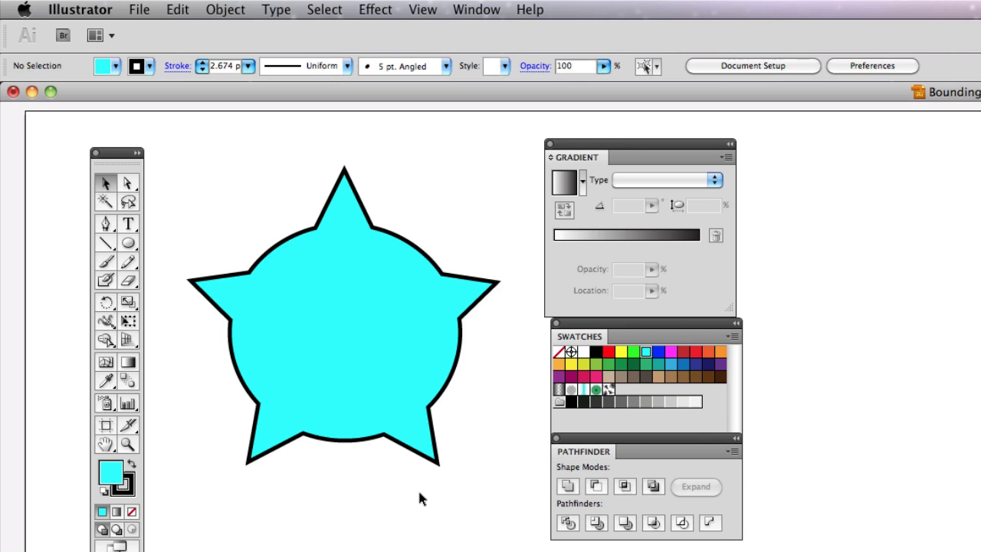
pyautogui.click(372, 385)
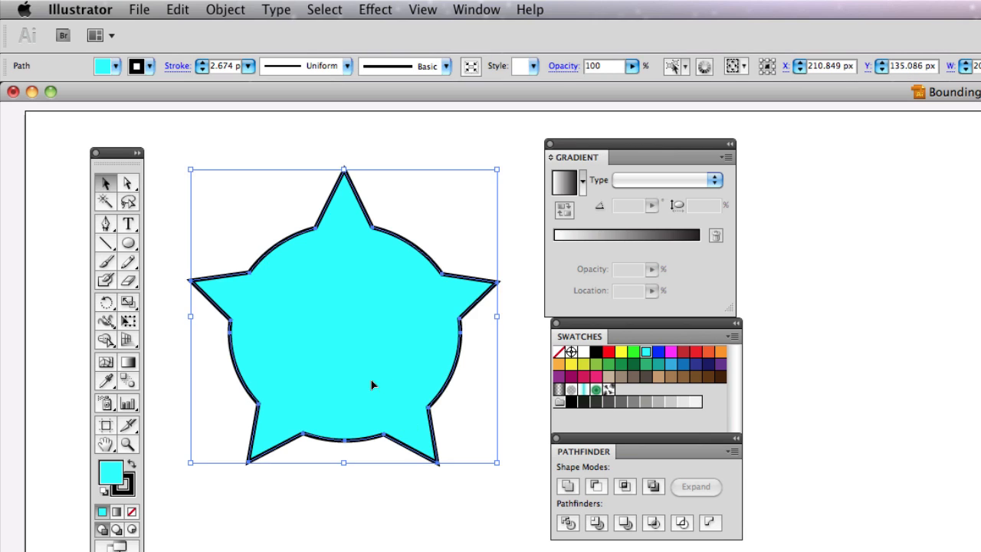
# Step: Activate the Rotate tool and recolour the shape's fill yellow, then red
pyautogui.click(107, 302)
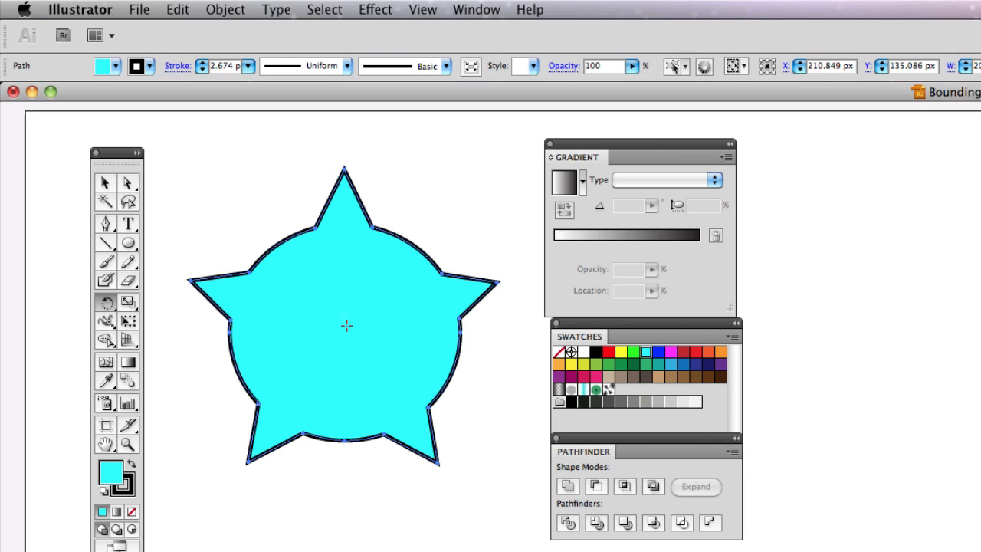
pyautogui.click(106, 182)
pyautogui.click(106, 301)
pyautogui.click(622, 351)
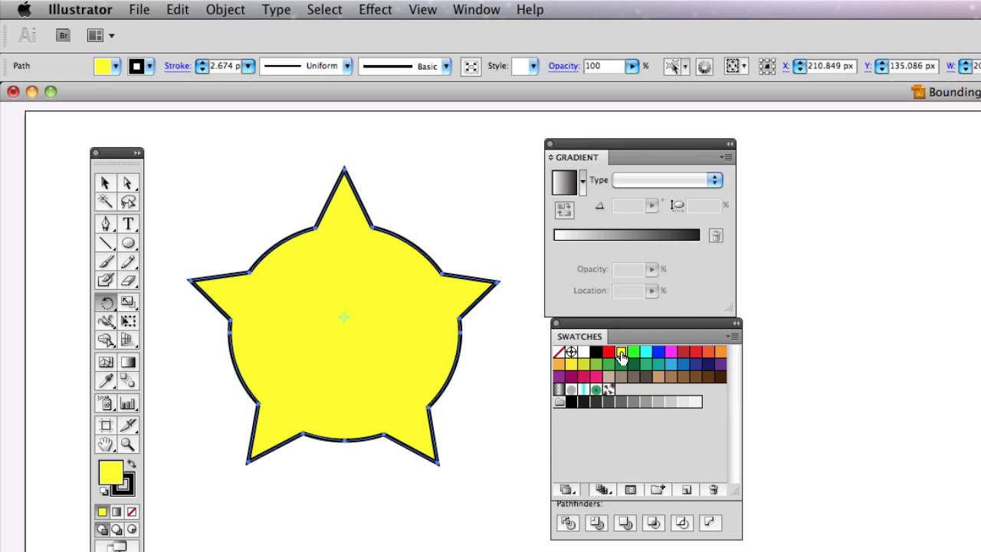
pyautogui.click(609, 353)
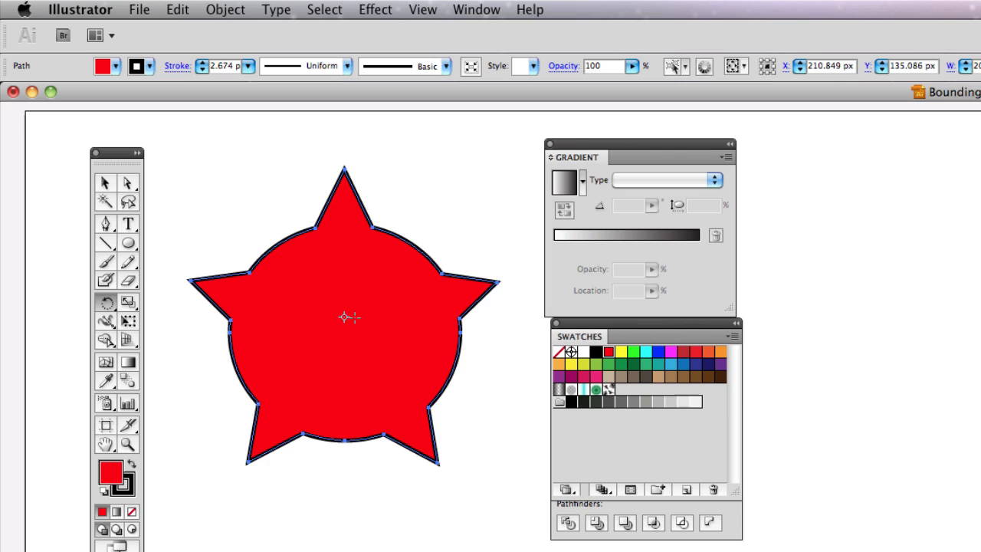
# Step: Rotate the red shape back and forth about its right tip, then slightly clockwise about its top tip with the Rotate tool
pyautogui.hscroll(-2, 353, 317)
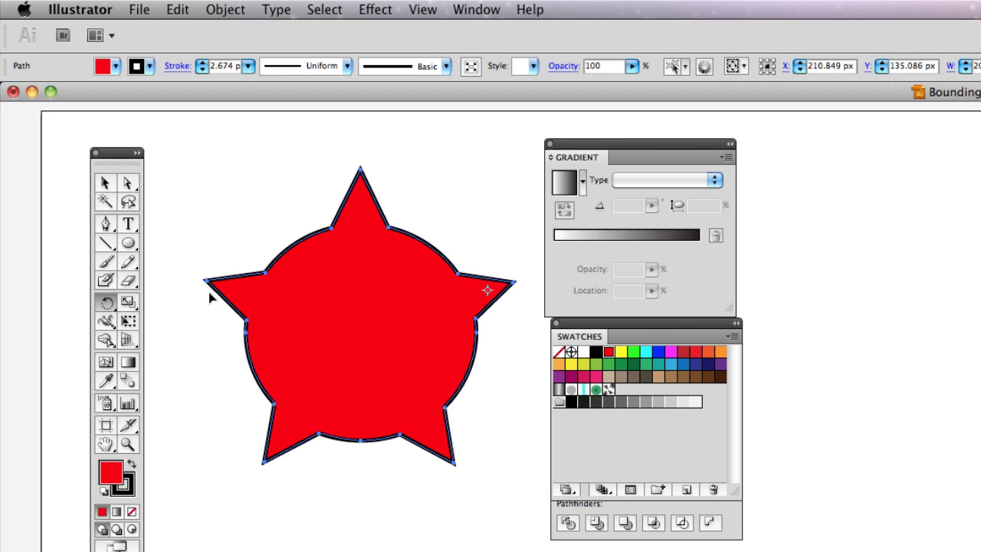
pyautogui.moveTo(207, 291); pyautogui.dragTo(210, 241)
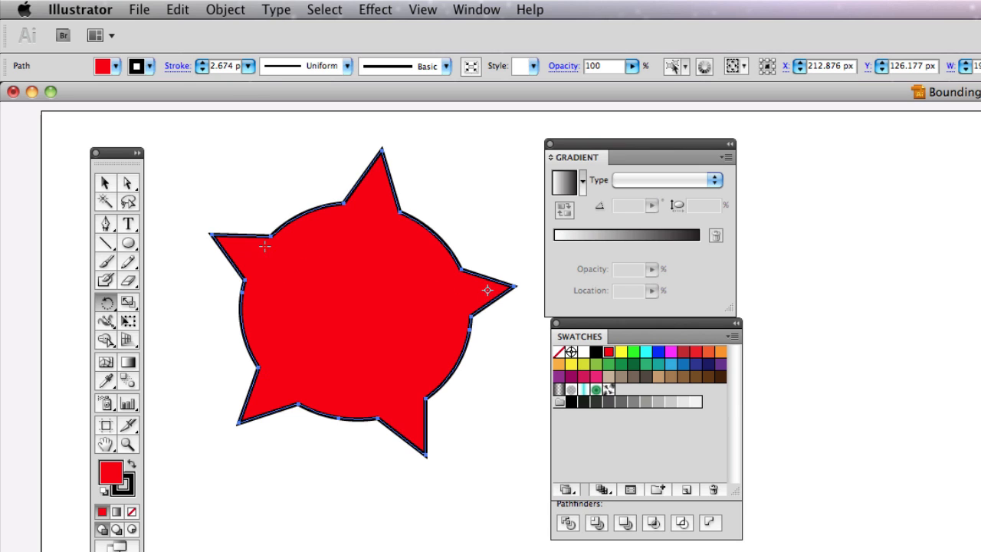
pyautogui.moveTo(212, 236); pyautogui.dragTo(205, 316)
pyautogui.moveTo(491, 292); pyautogui.dragTo(519, 291)
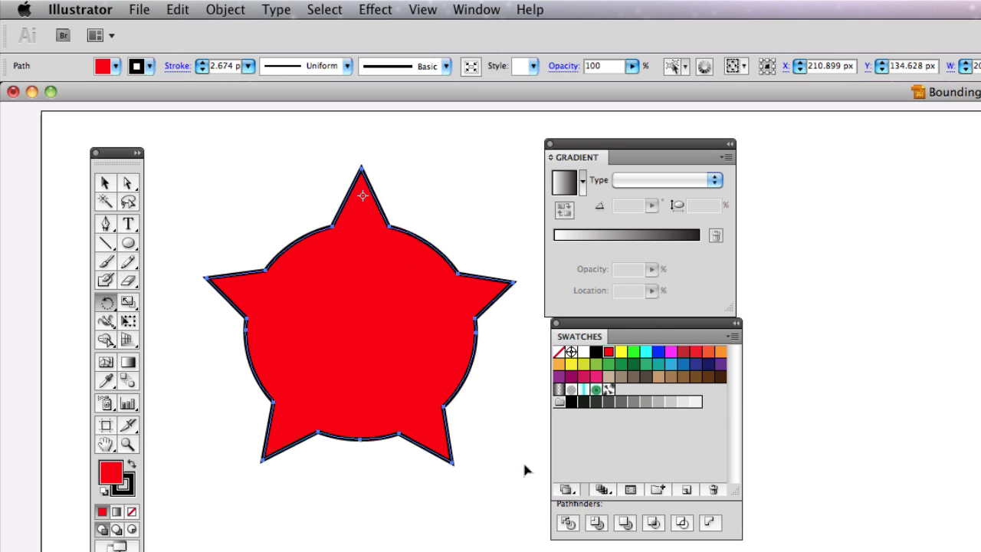
pyautogui.moveTo(451, 466)
pyautogui.mouseDown()
pyautogui.moveTo(315, 465)
pyautogui.moveTo(483, 475)
pyautogui.moveTo(343, 473)
pyautogui.moveTo(484, 486)
pyautogui.moveTo(471, 459)
pyautogui.moveTo(390, 477)
pyautogui.moveTo(446, 473)
pyautogui.mouseUp()
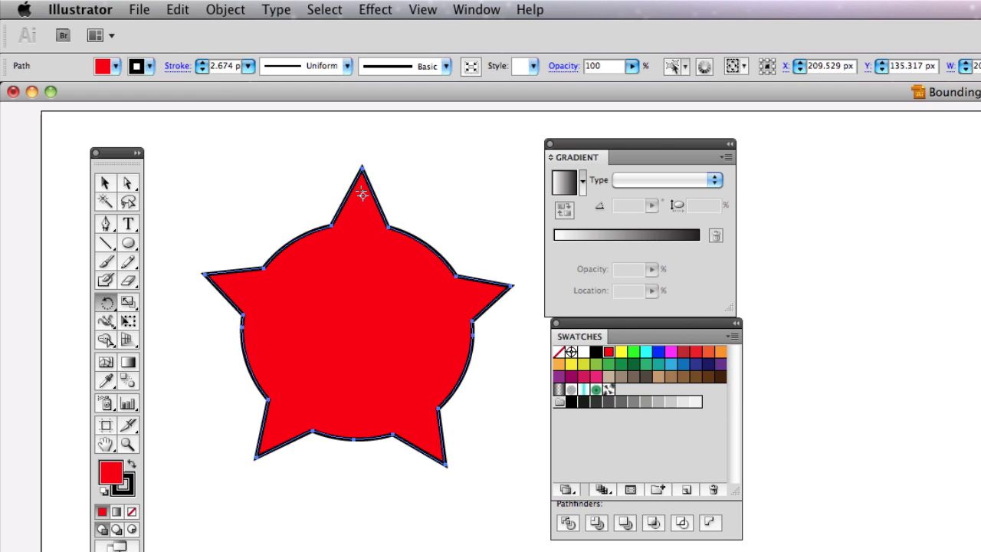
# Step: Shrink the red shape from its upper-right and lower-right bounding box corners, then rotate it clockwise by its bounding box
pyautogui.click(105, 183)
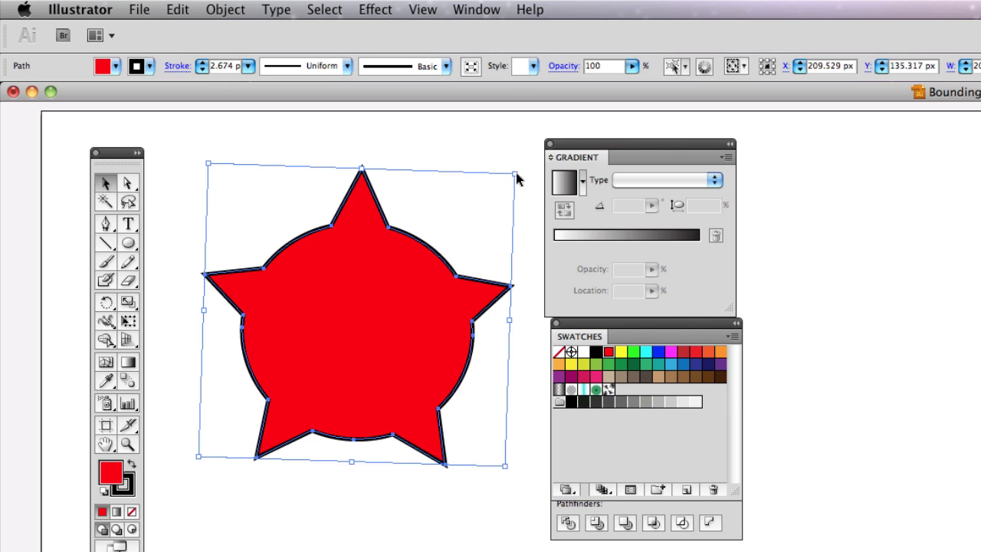
pyautogui.moveTo(515, 174); pyautogui.dragTo(467, 239)
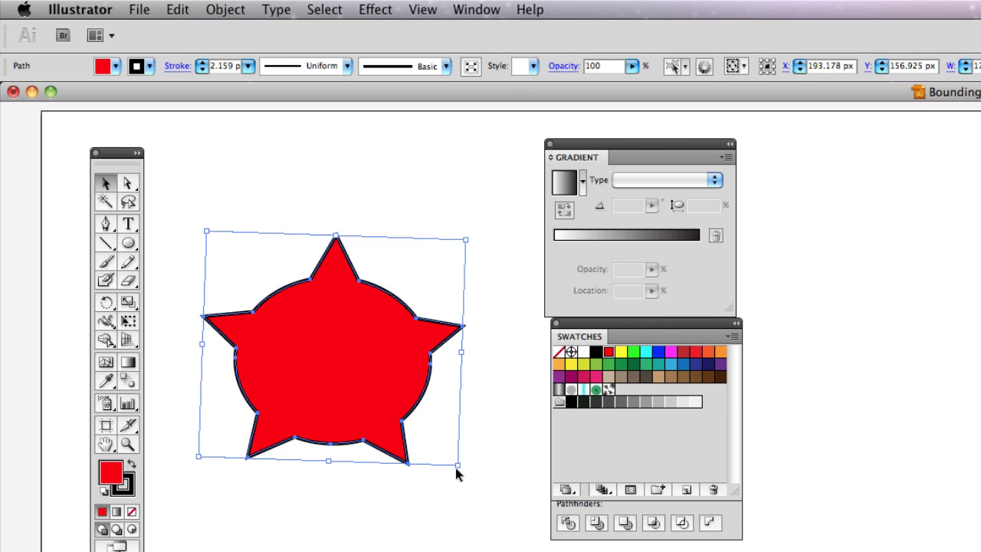
pyautogui.moveTo(456, 464); pyautogui.dragTo(433, 433)
pyautogui.press('super')
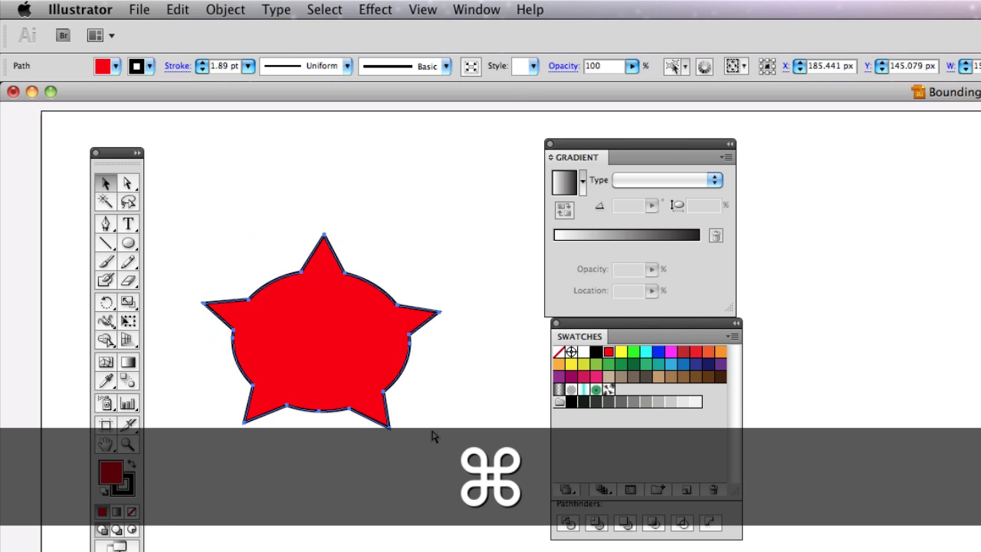
pyautogui.press('shift')
pyautogui.moveTo(431, 427)
pyautogui.mouseDown()
pyautogui.moveTo(485, 475)
pyautogui.moveTo(388, 376)
pyautogui.moveTo(363, 372)
pyautogui.moveTo(407, 427)
pyautogui.mouseUp()
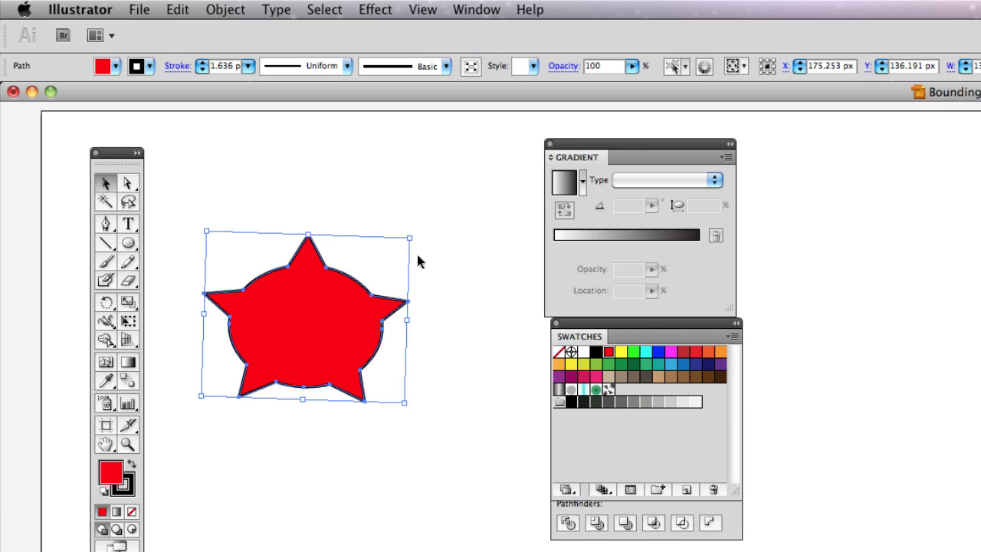
pyautogui.moveTo(414, 233); pyautogui.dragTo(446, 365)
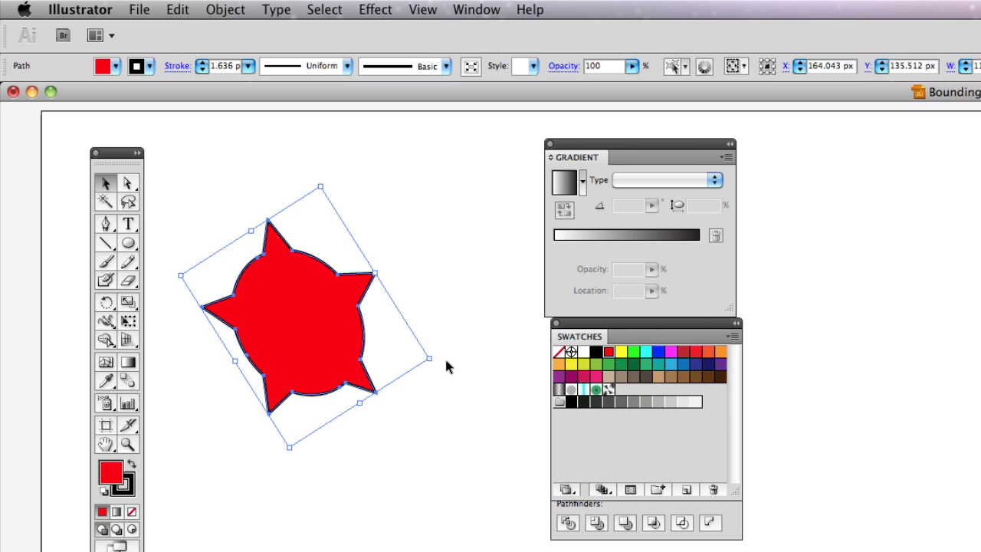
# Step: Hide the bounding box of the red shape, then deselect and reselect the shape
pyautogui.press('shift')
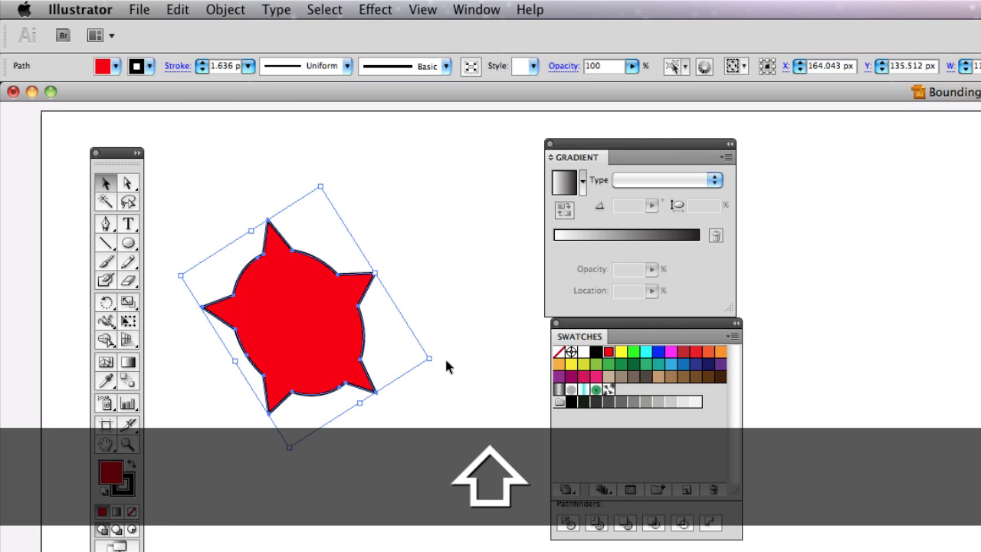
pyautogui.press('super+shift+b')
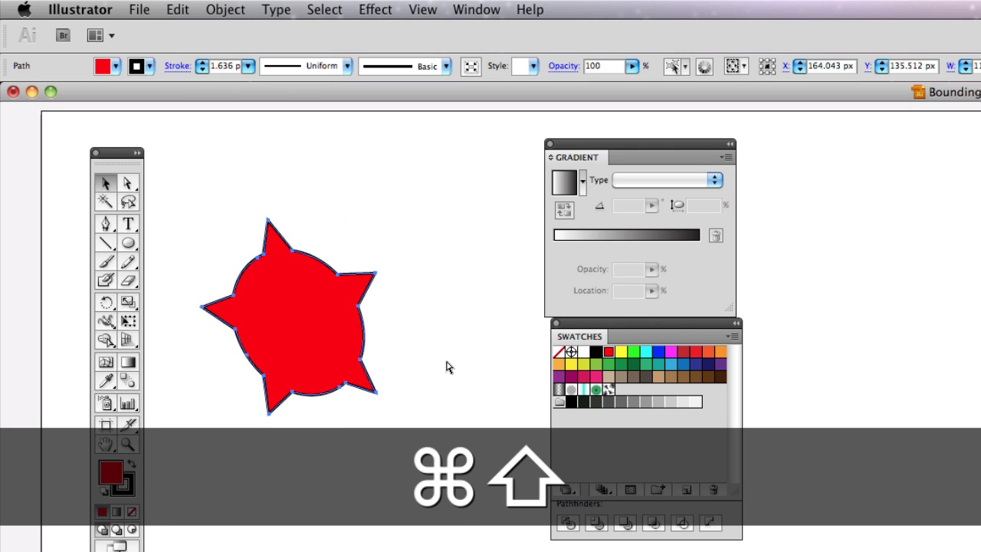
pyautogui.click(449, 359)
pyautogui.click(349, 339)
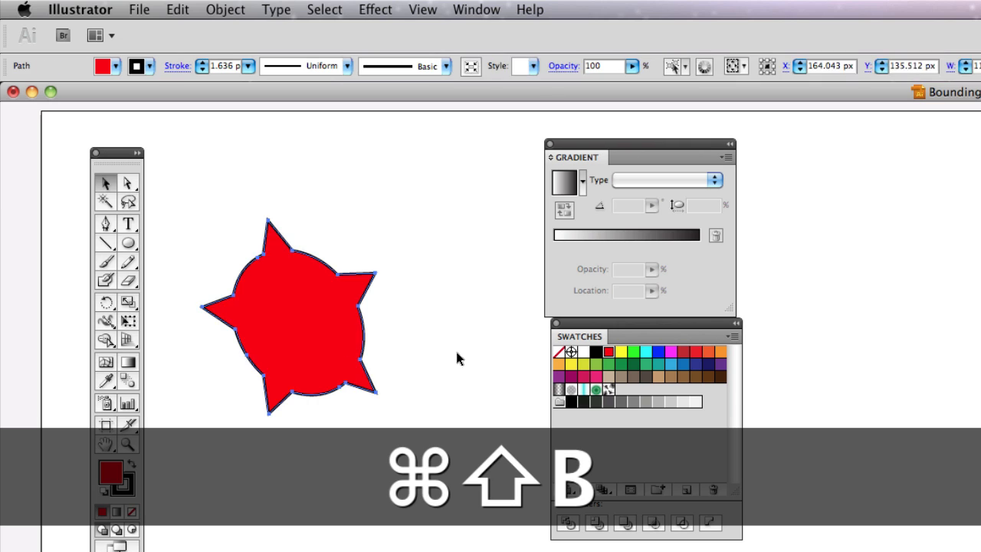
pyautogui.click(457, 357)
pyautogui.click(344, 340)
# Step: Show the bounding box again and deselect the red shape
pyautogui.press('shift')
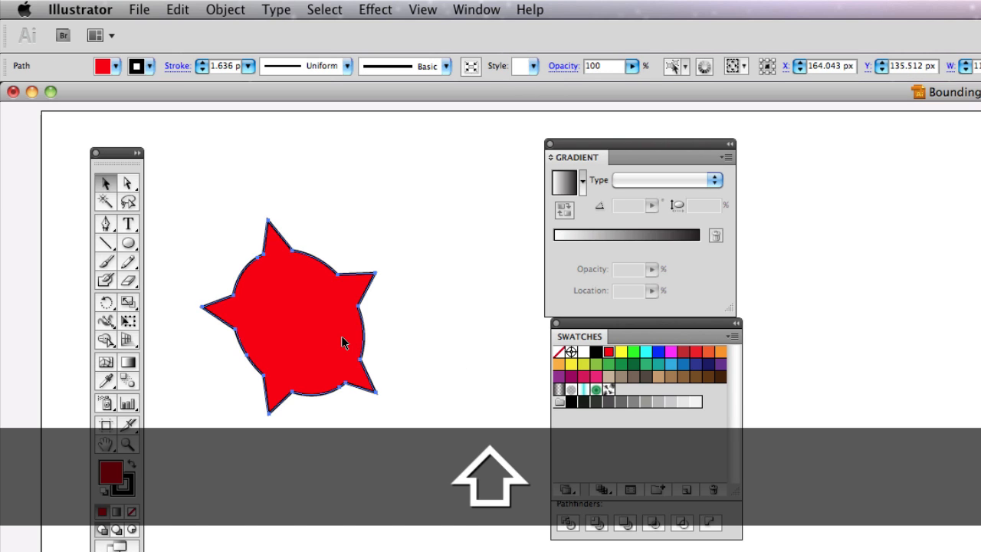
pyautogui.press('super+shift+b')
pyautogui.click(480, 315)
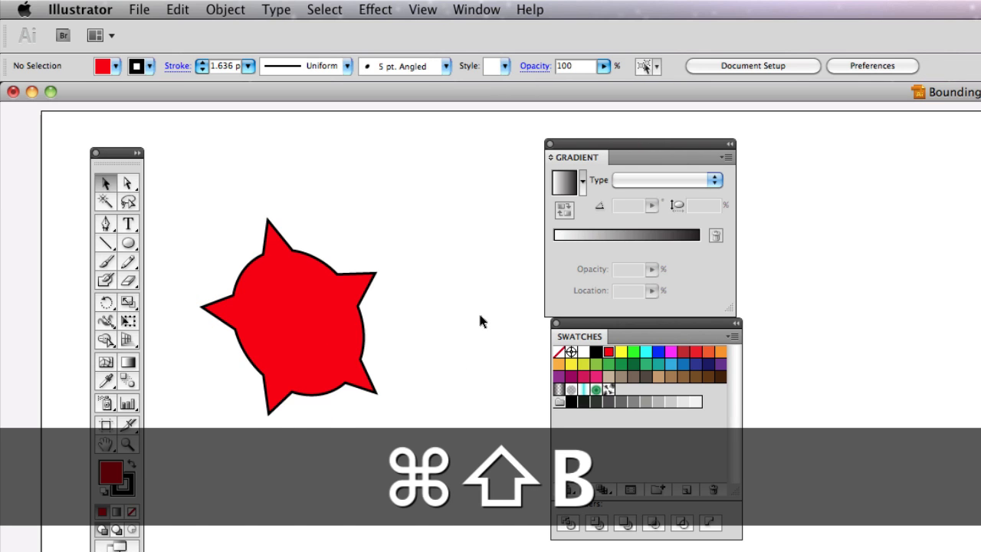